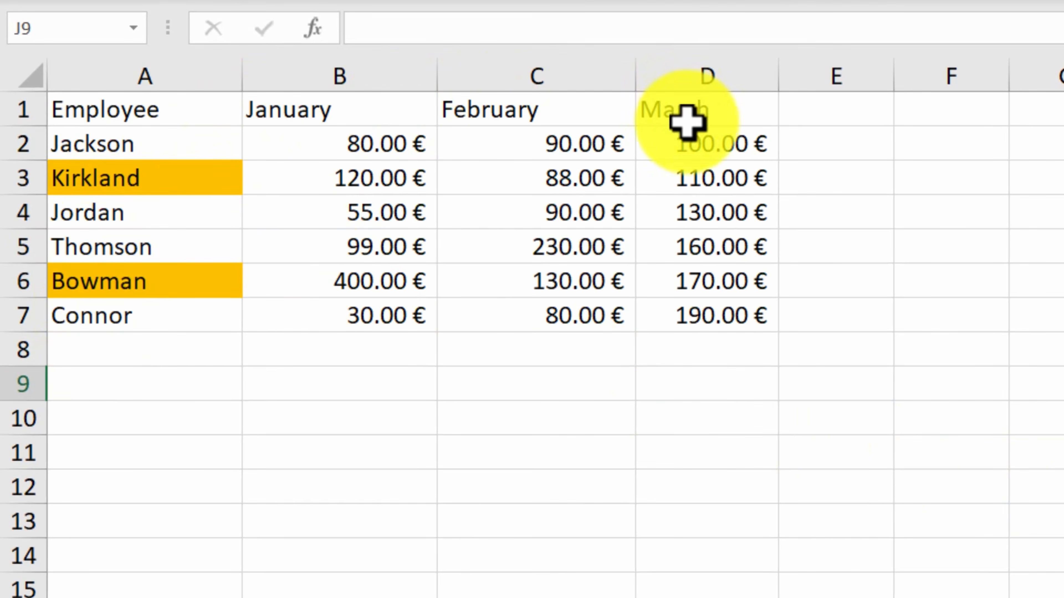
# - Try formatting A1:D7 as a table with a red Light style and the headers option off, and undo it
pyautogui.click(181, 178)
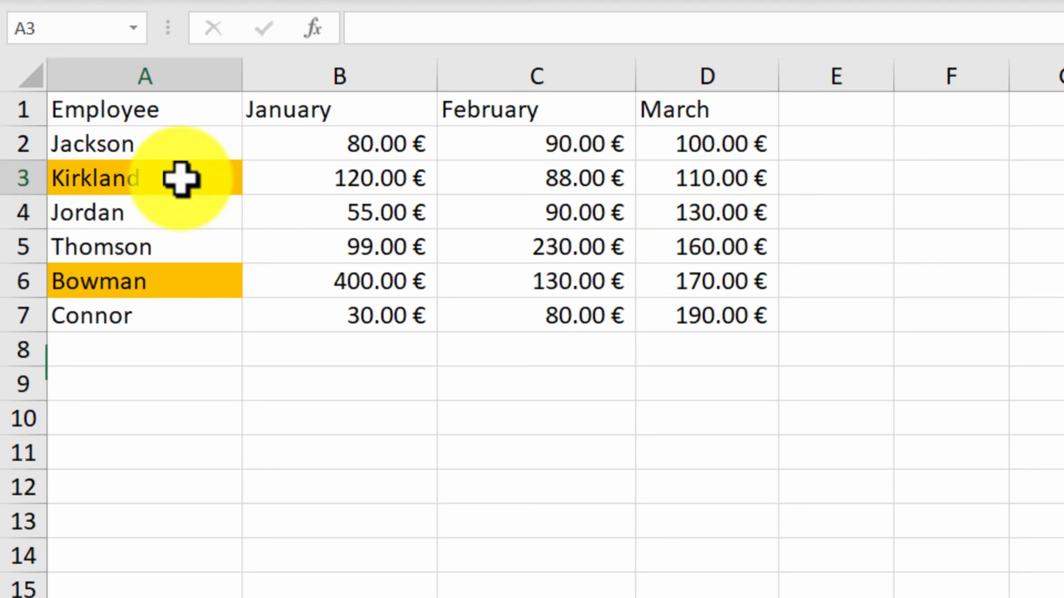
pyautogui.click(196, 283)
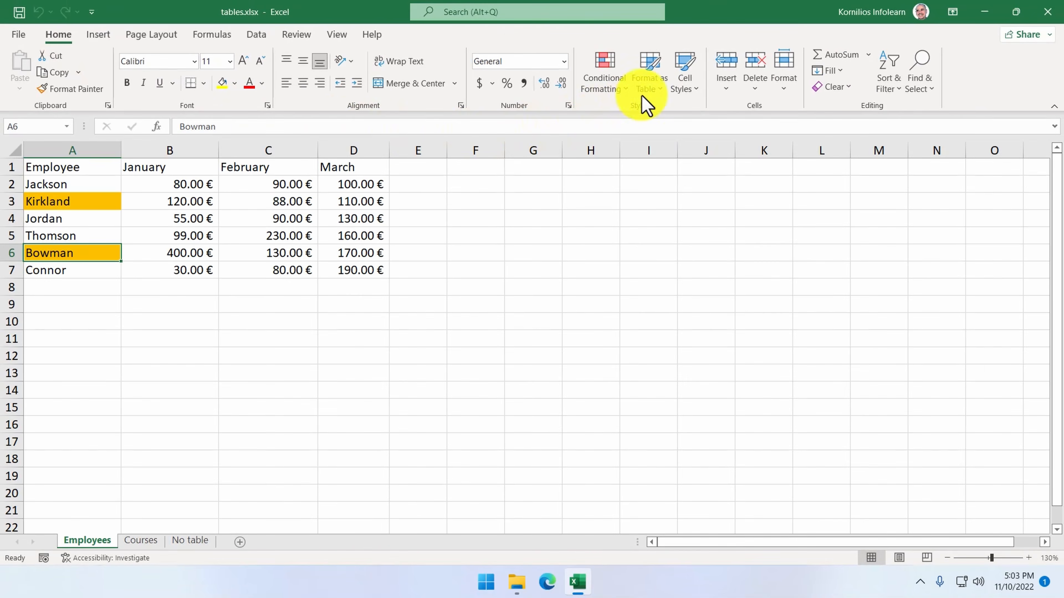
pyautogui.click(648, 90)
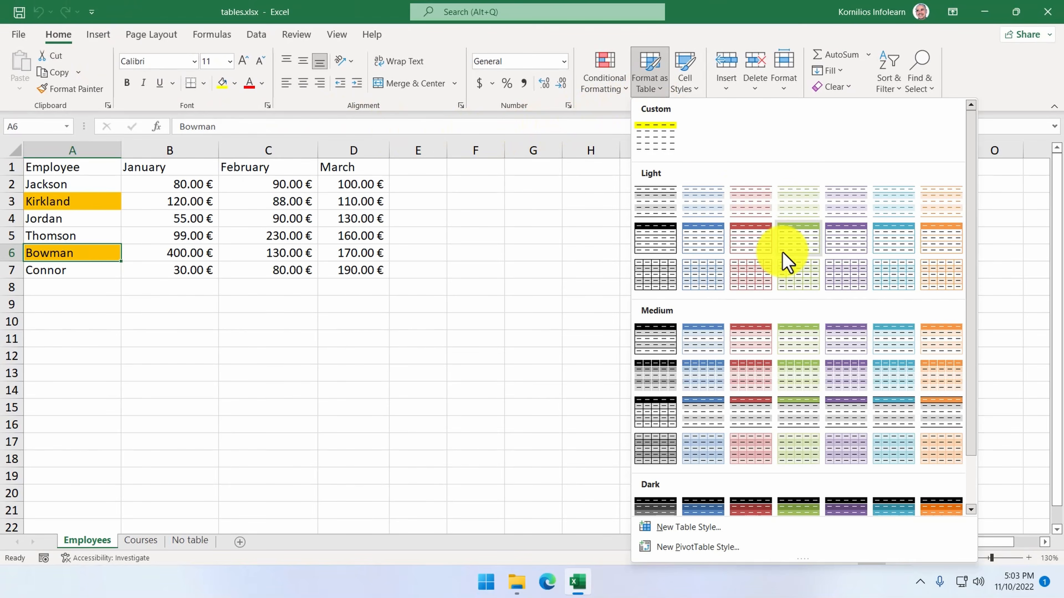
pyautogui.scroll(-1, 791, 274)
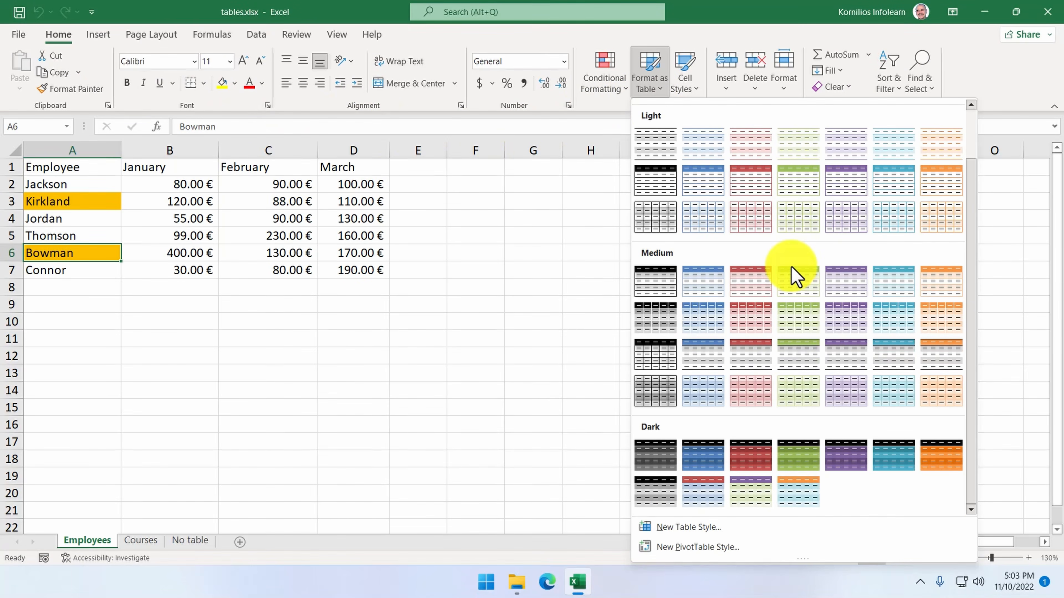
pyautogui.scroll(1, 795, 276)
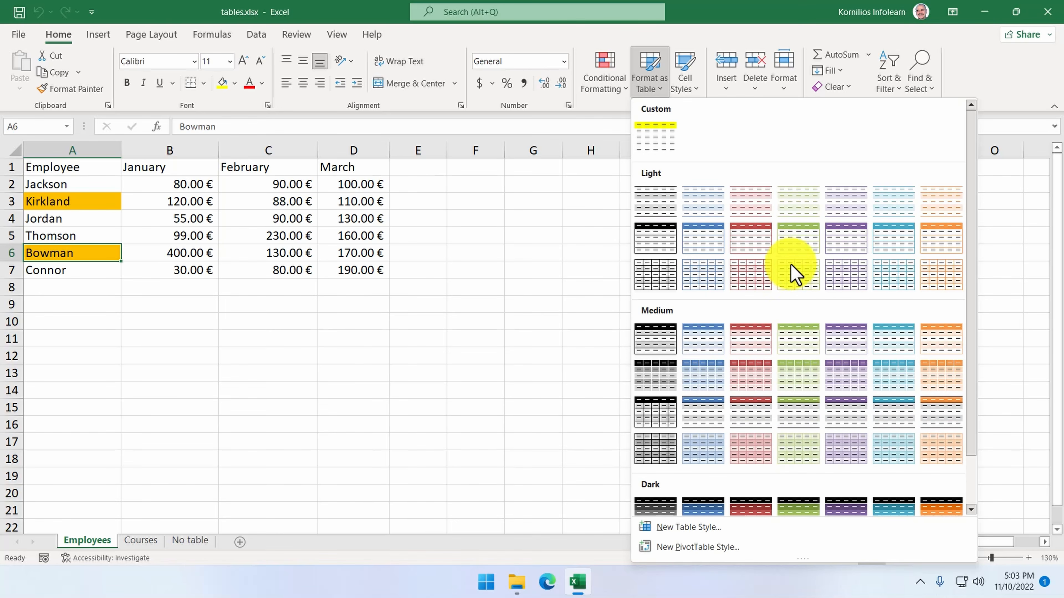
pyautogui.click(762, 244)
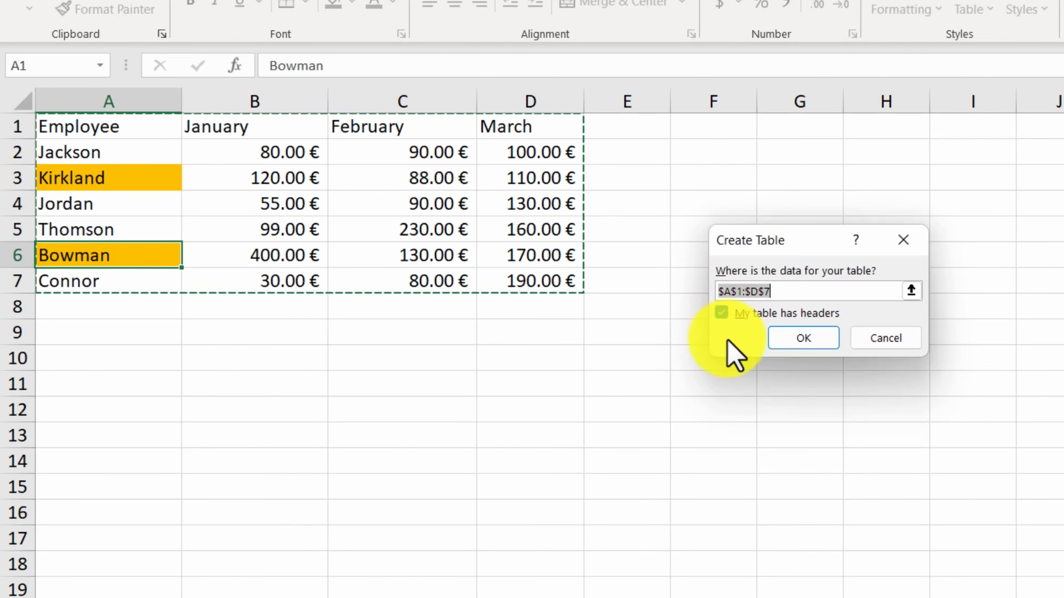
pyautogui.click(721, 313)
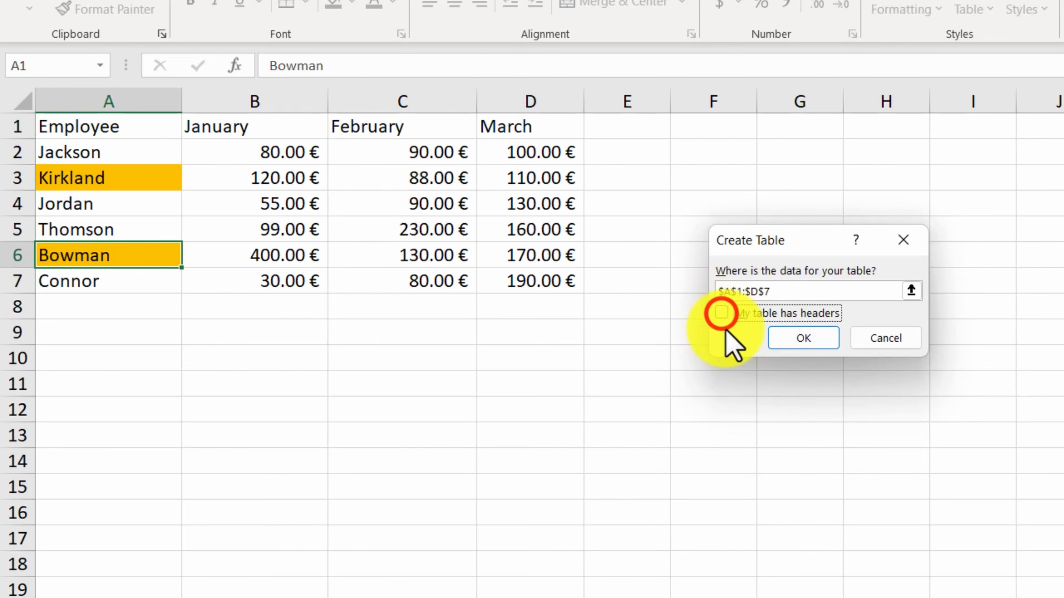
pyautogui.click(803, 335)
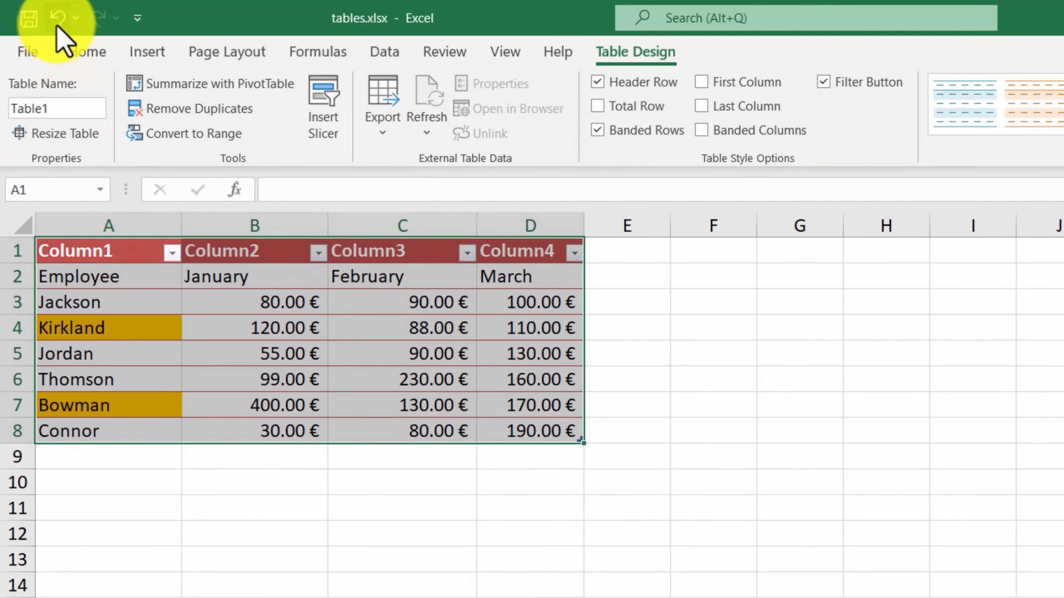
pyautogui.click(58, 19)
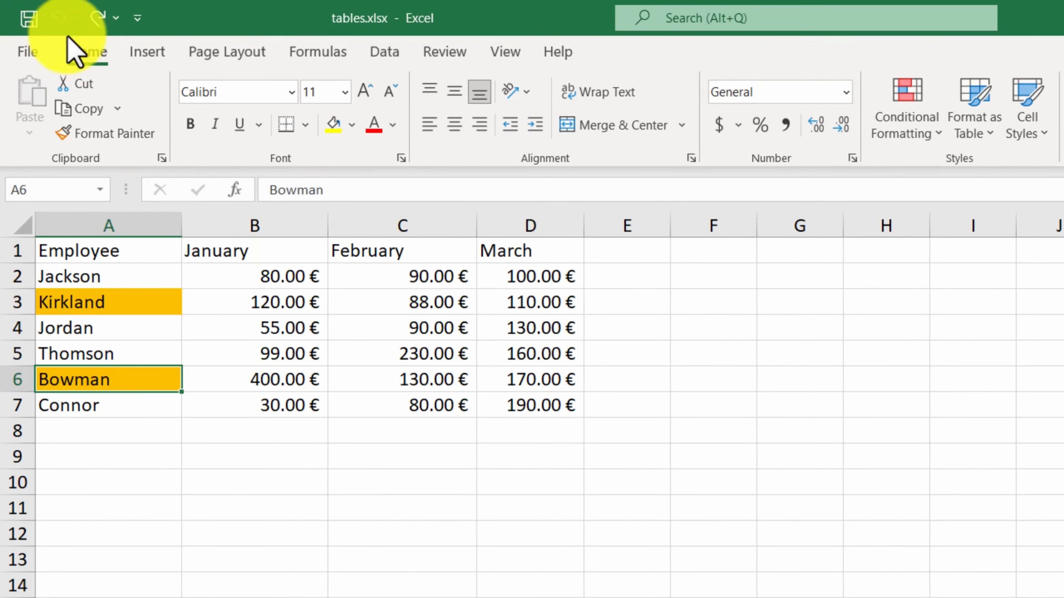
# - Format the range A1:D7 as a table with a blue Light style, using the first row as headers
pyautogui.click(269, 324)
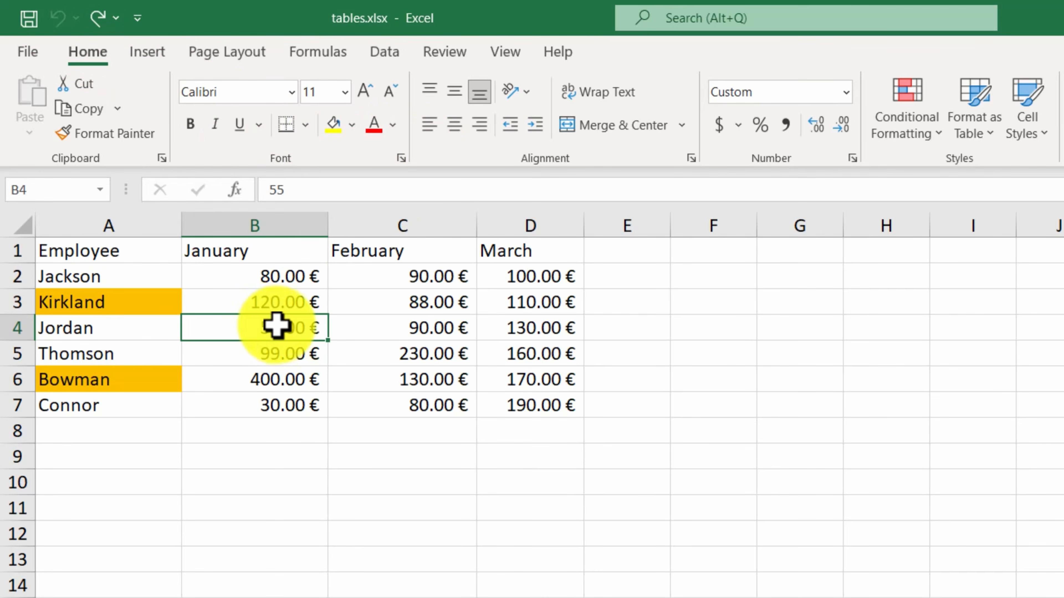
pyautogui.click(910, 212)
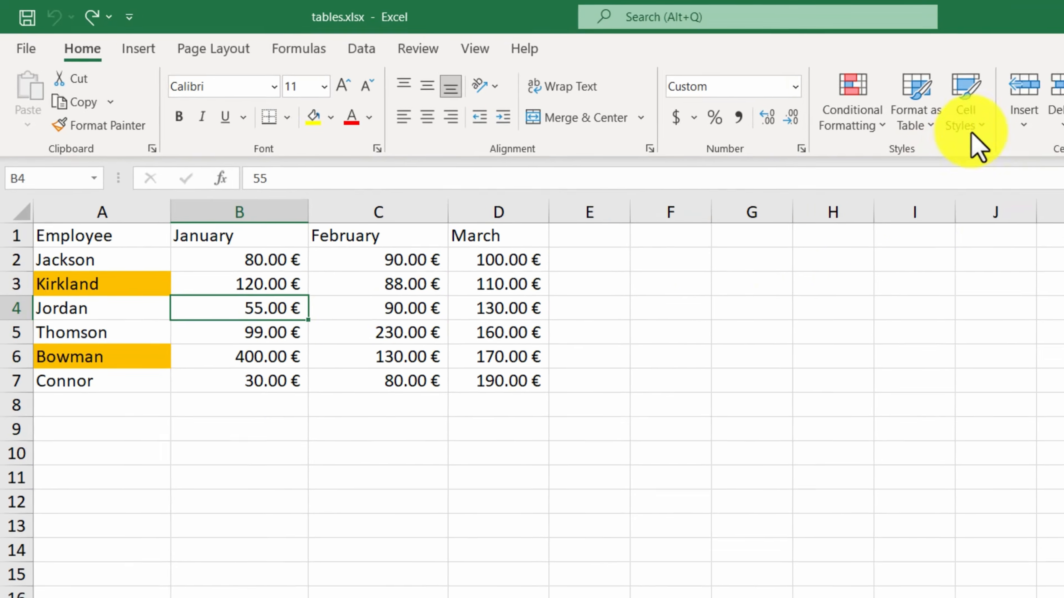
pyautogui.click(986, 134)
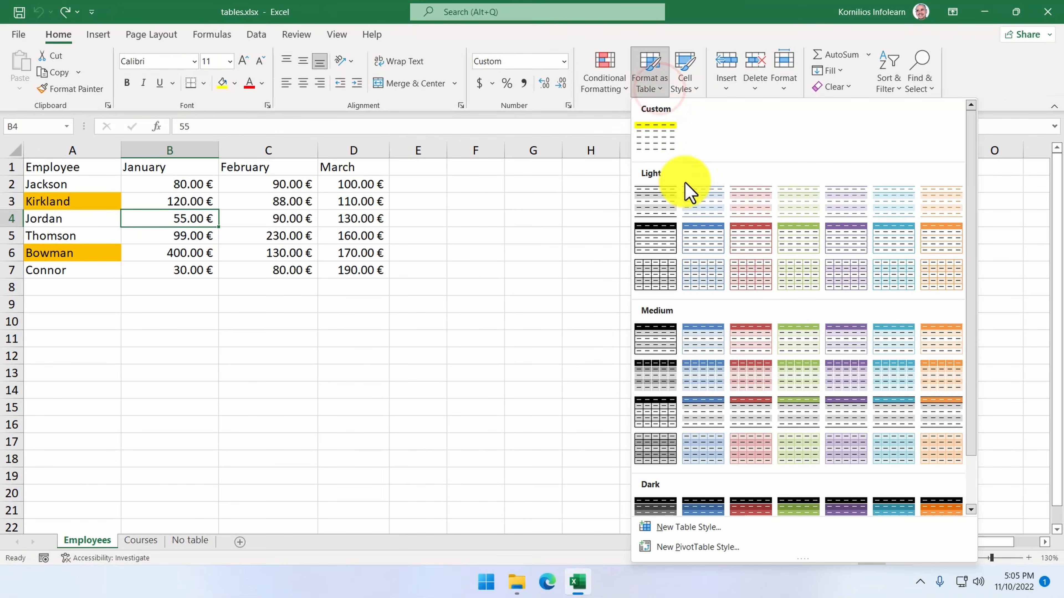
pyautogui.click(696, 242)
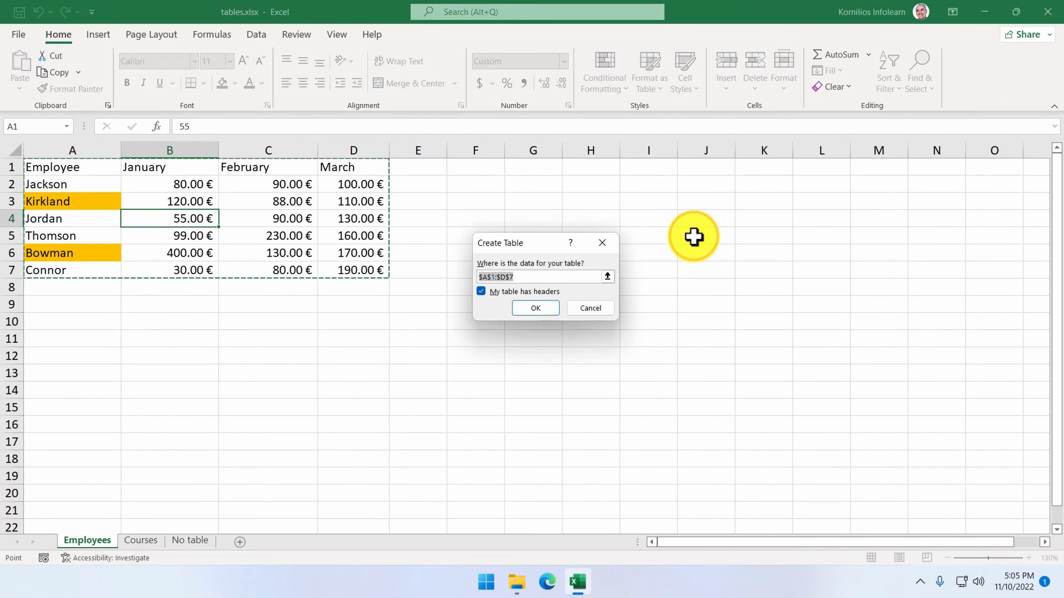
pyautogui.click(481, 291)
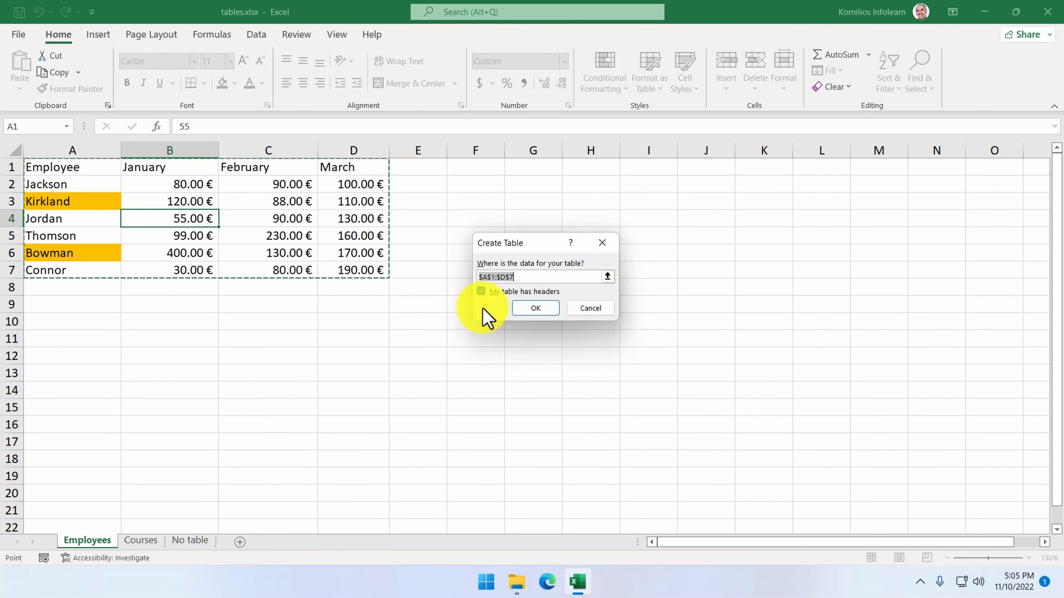
pyautogui.click(535, 309)
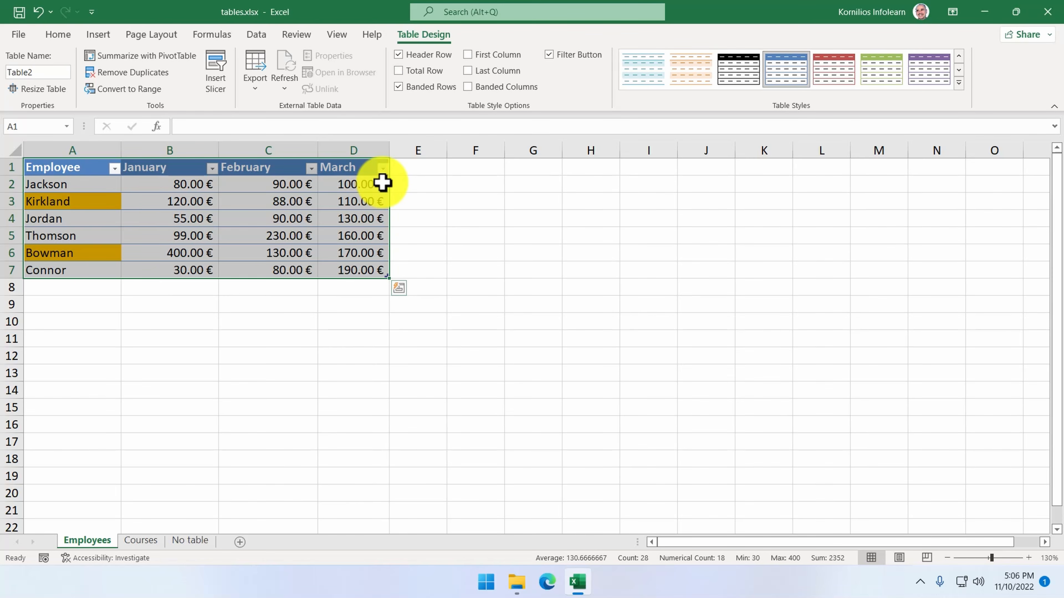
# - Try shrinking the table by its corner resize handle and restore its extent to A1:D7
pyautogui.click(346, 203)
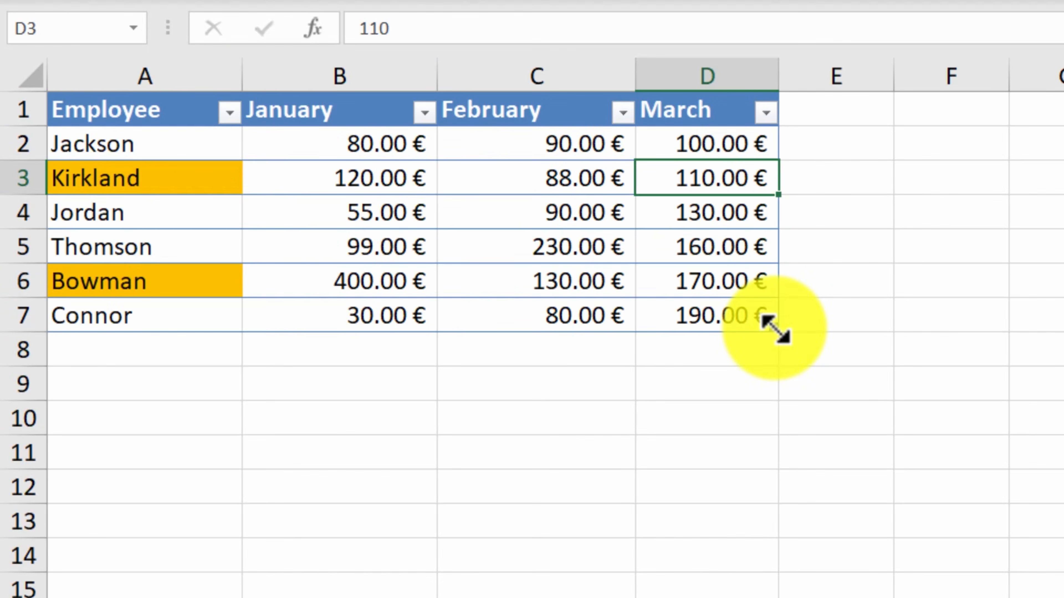
pyautogui.click(775, 329)
pyautogui.moveTo(775, 330); pyautogui.dragTo(655, 259)
pyautogui.moveTo(648, 241); pyautogui.dragTo(741, 298)
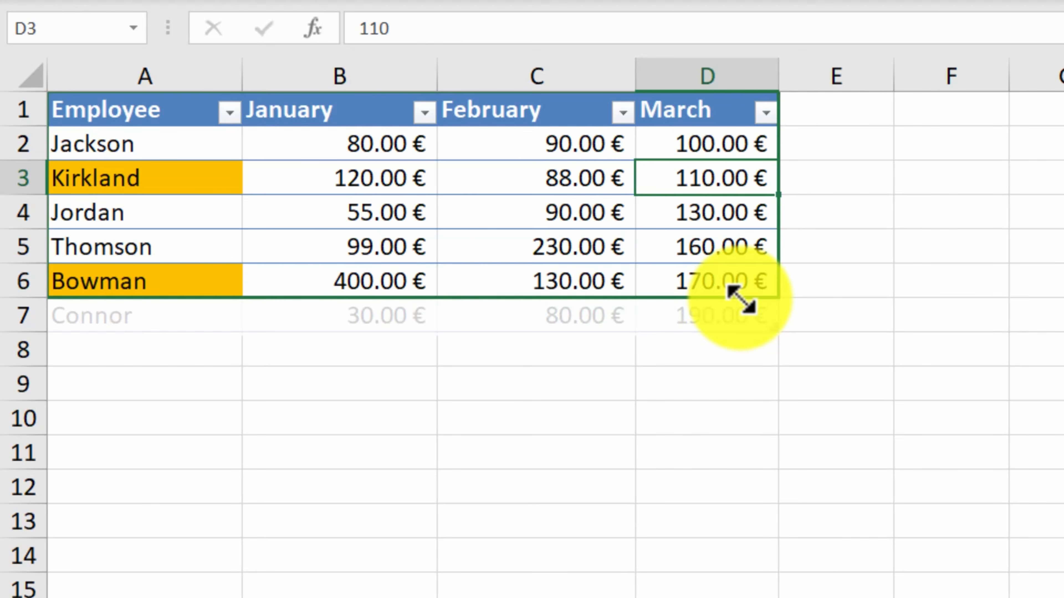
pyautogui.moveTo(740, 299); pyautogui.dragTo(769, 319)
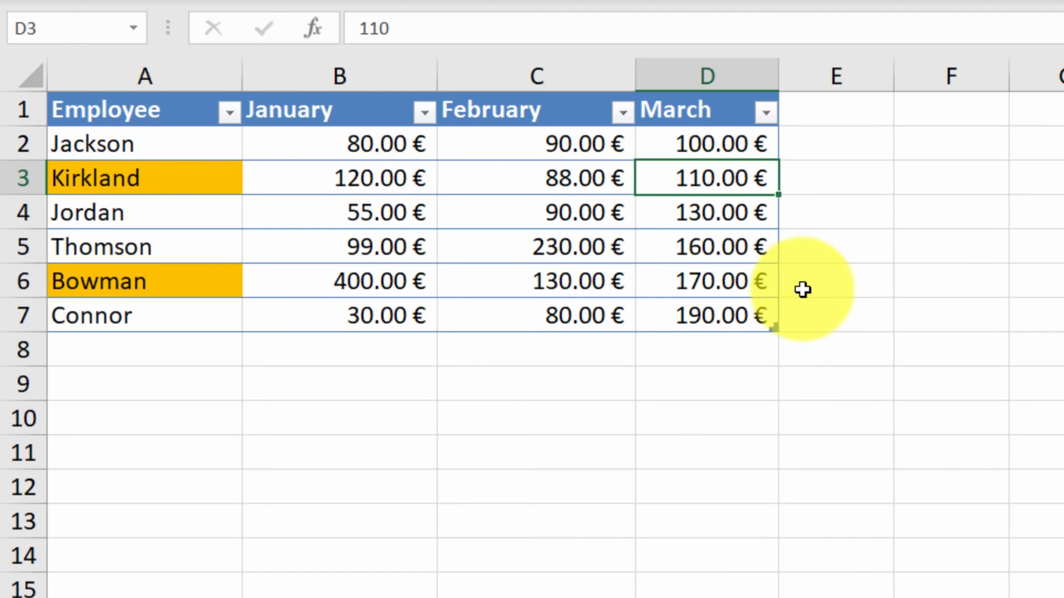
# - Extend the table with an April column header in E1 and a new employee's surname in A8
pyautogui.click(836, 113)
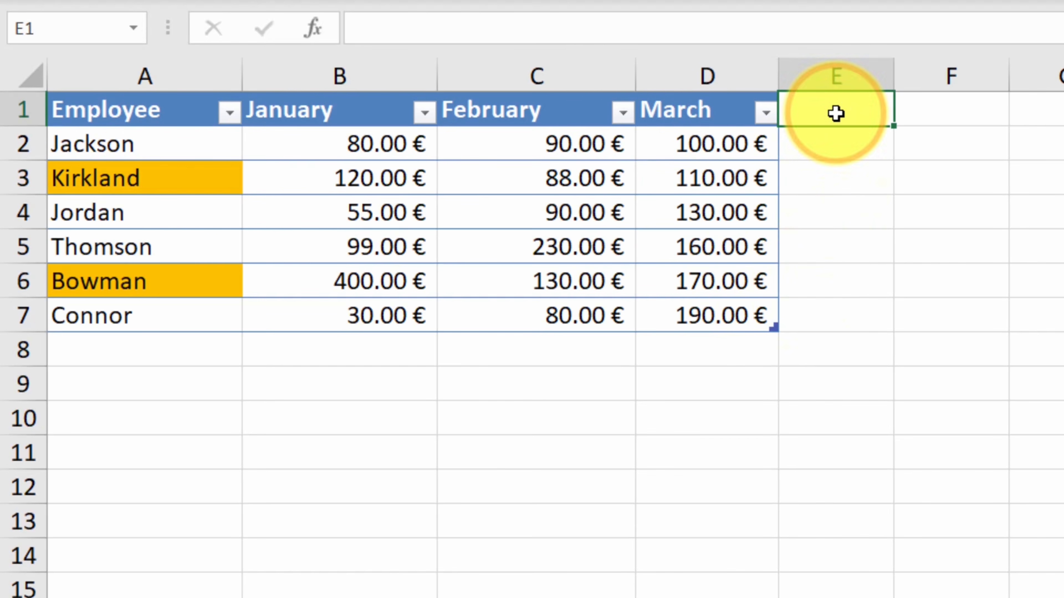
pyautogui.write('April')
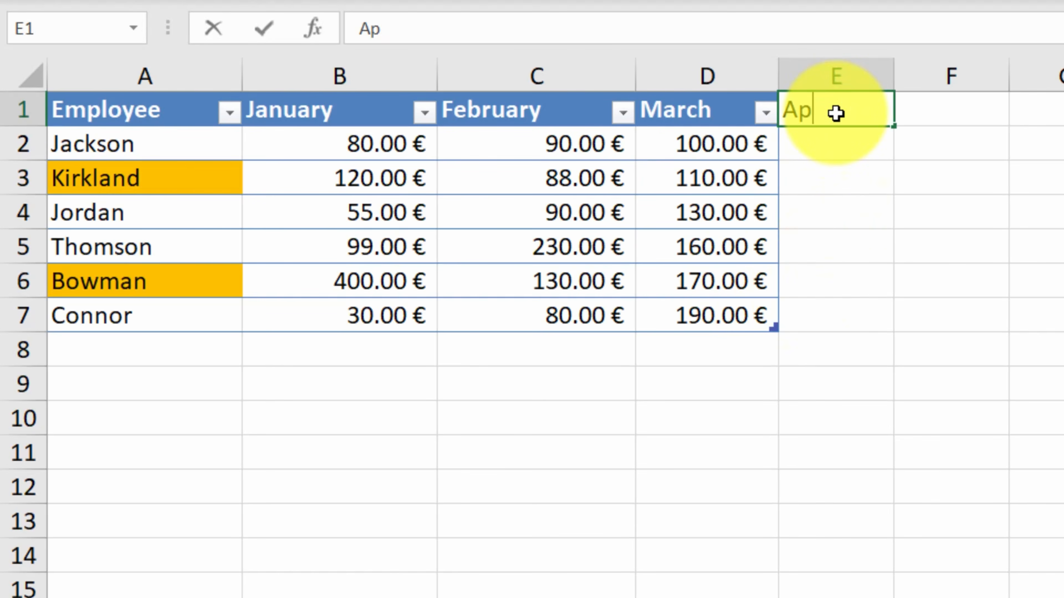
pyautogui.press('Return')
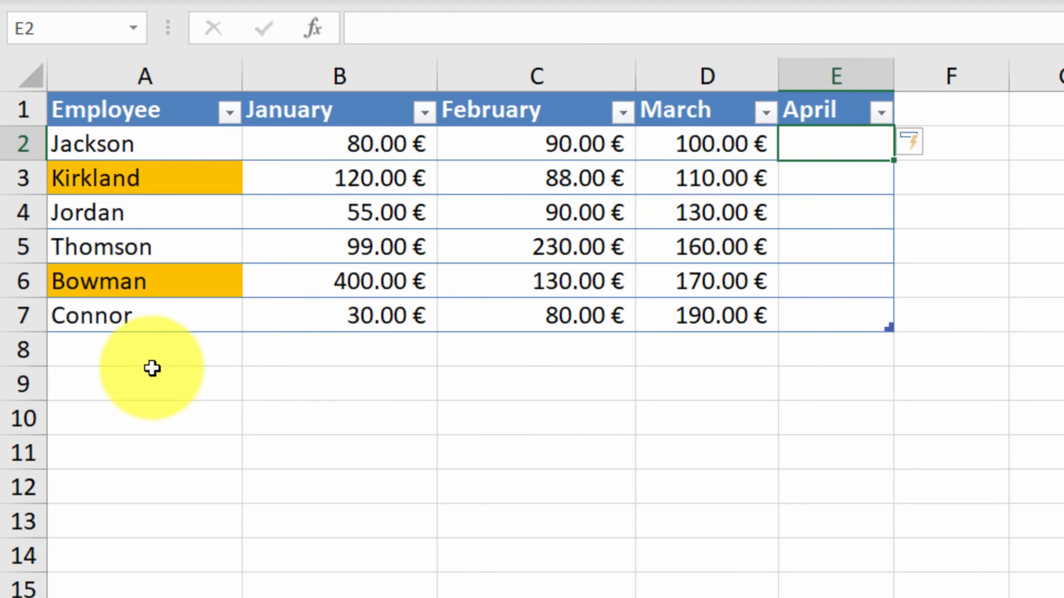
pyautogui.click(125, 354)
pyautogui.write('Smith')
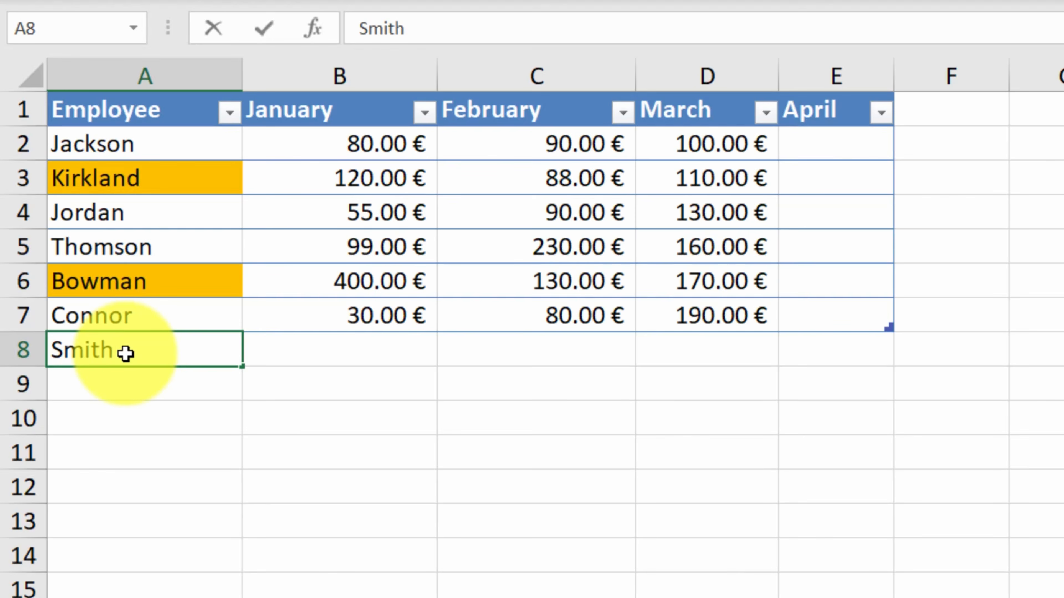
pyautogui.press('Return')
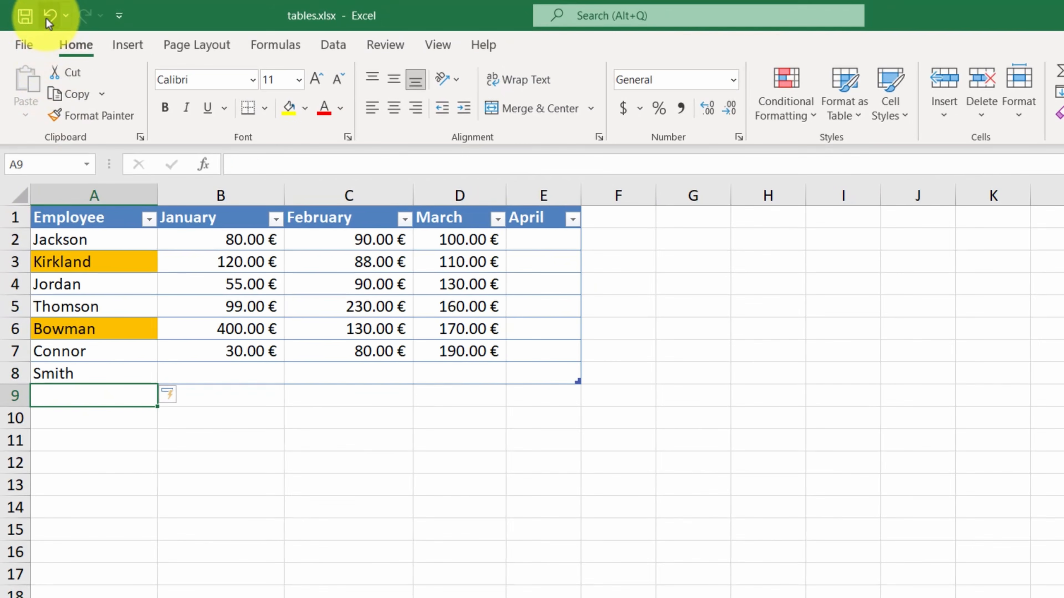
# - Undo the added employee row and the April column, including both cell entries
pyautogui.click(47, 17)
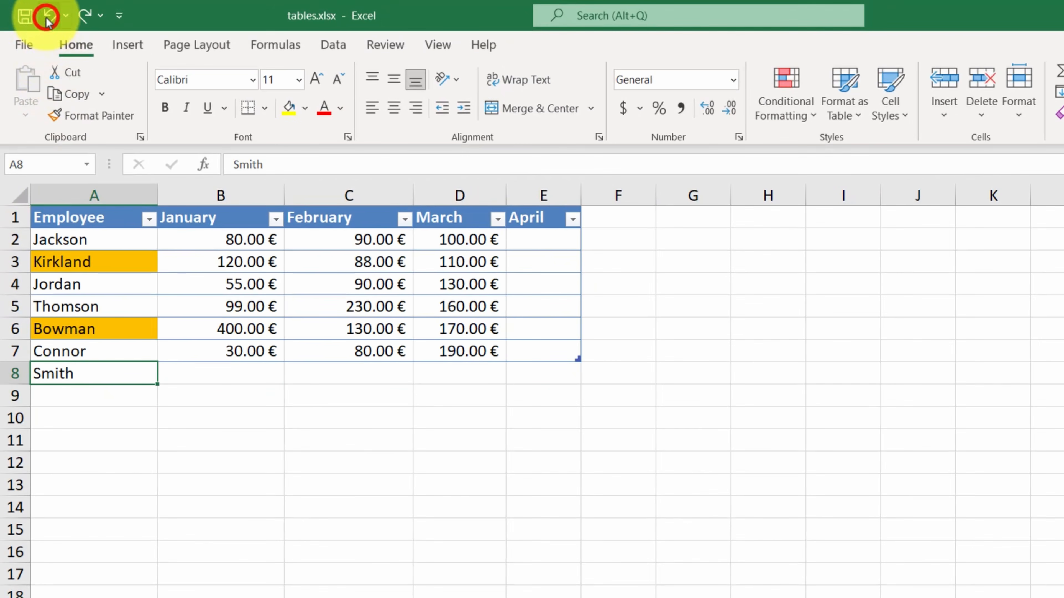
pyautogui.click(48, 18)
pyautogui.click(48, 19)
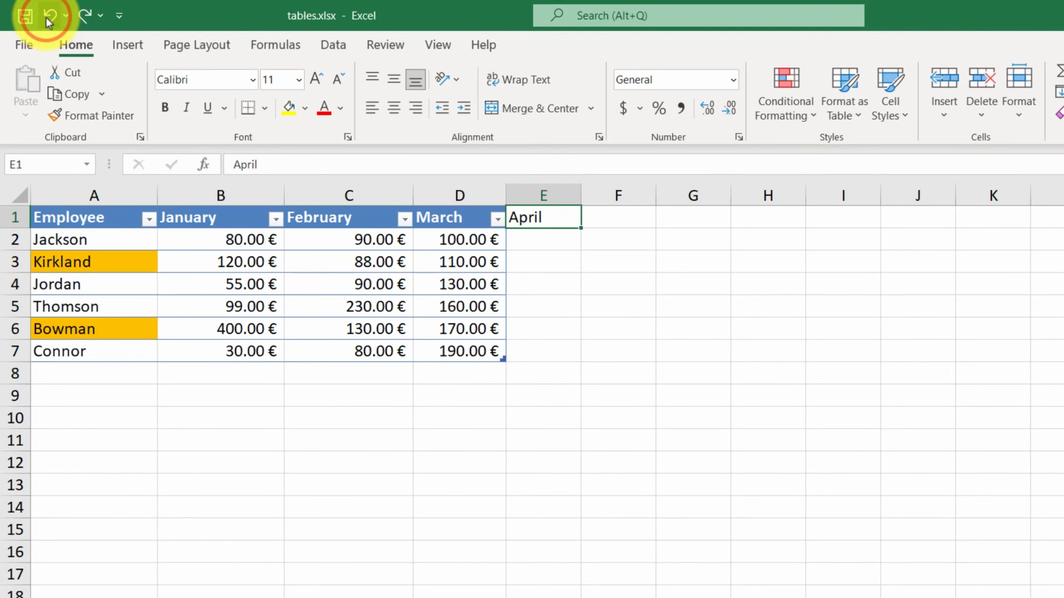
pyautogui.click(47, 18)
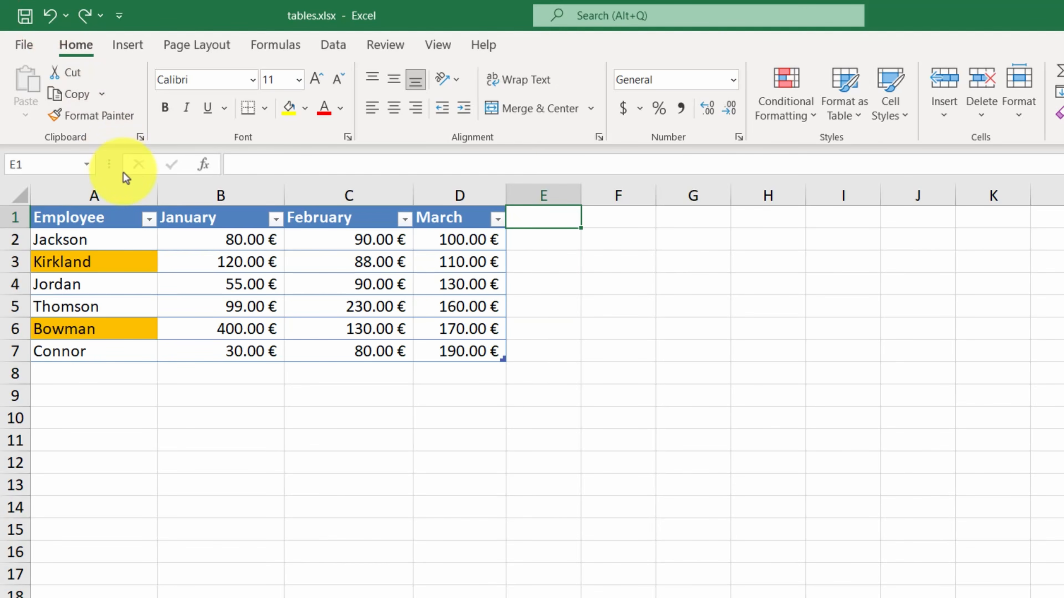
# - Rename the table as Employees
pyautogui.click(266, 284)
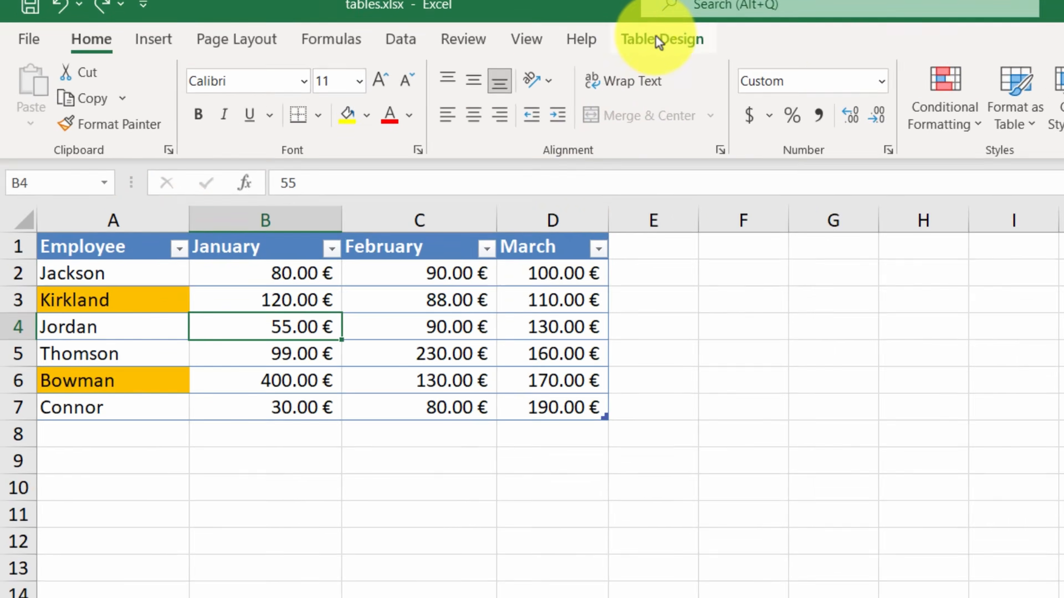
pyautogui.click(552, 45)
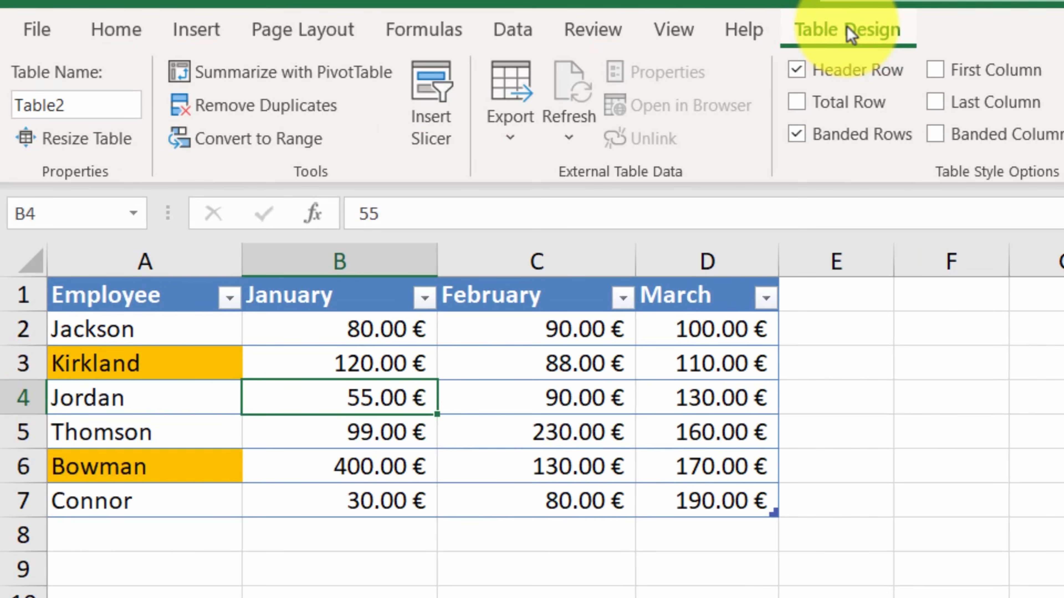
pyautogui.click(96, 107)
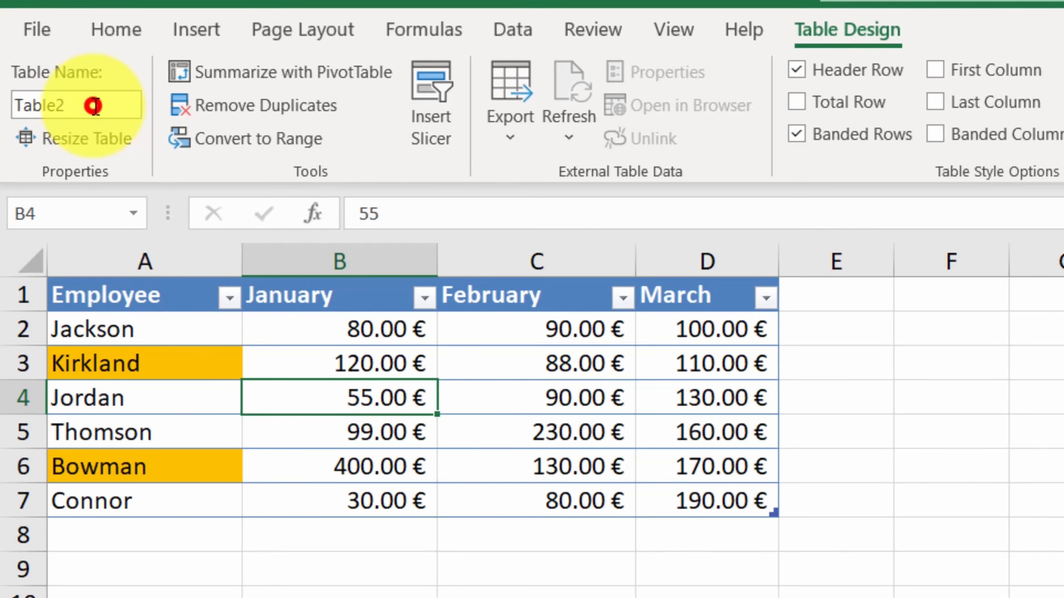
pyautogui.write('Employees')
pyautogui.press('Return')
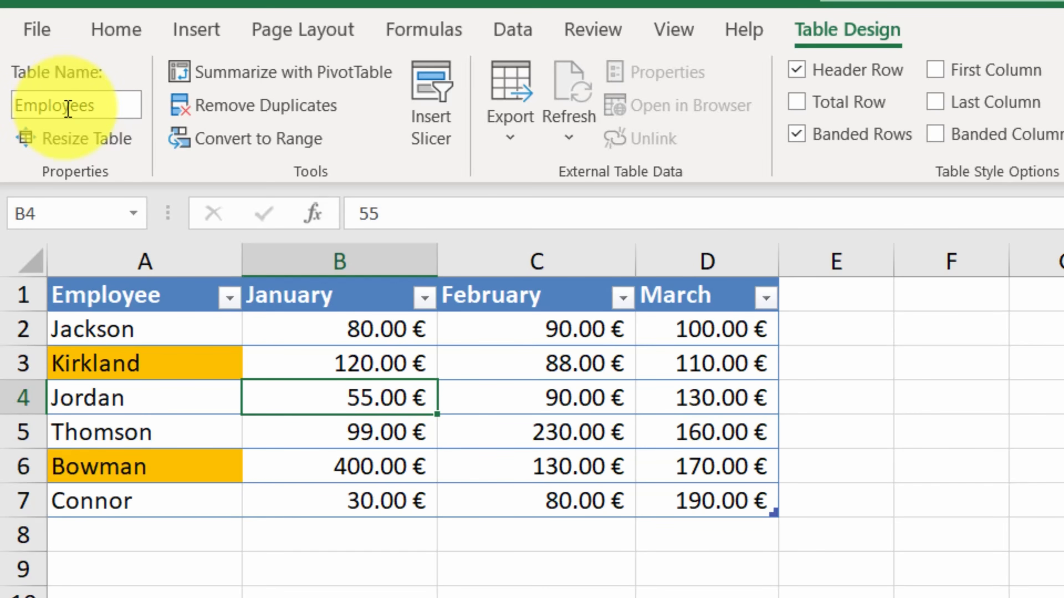
# - Resize the table to A1:C7 and extend it back to include the March column
pyautogui.click(80, 147)
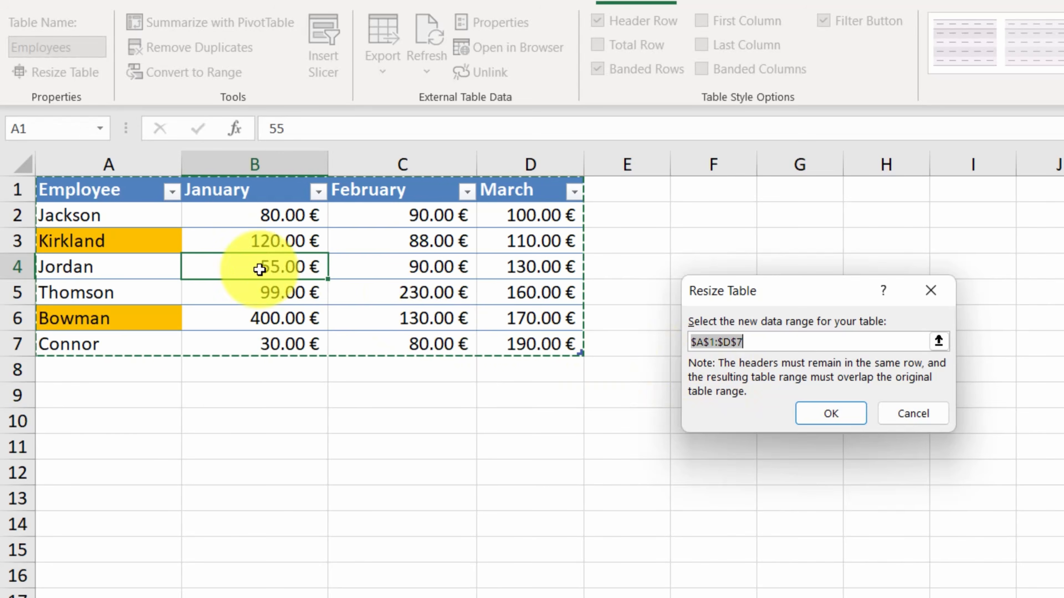
pyautogui.moveTo(122, 192); pyautogui.dragTo(400, 335)
pyautogui.click(825, 412)
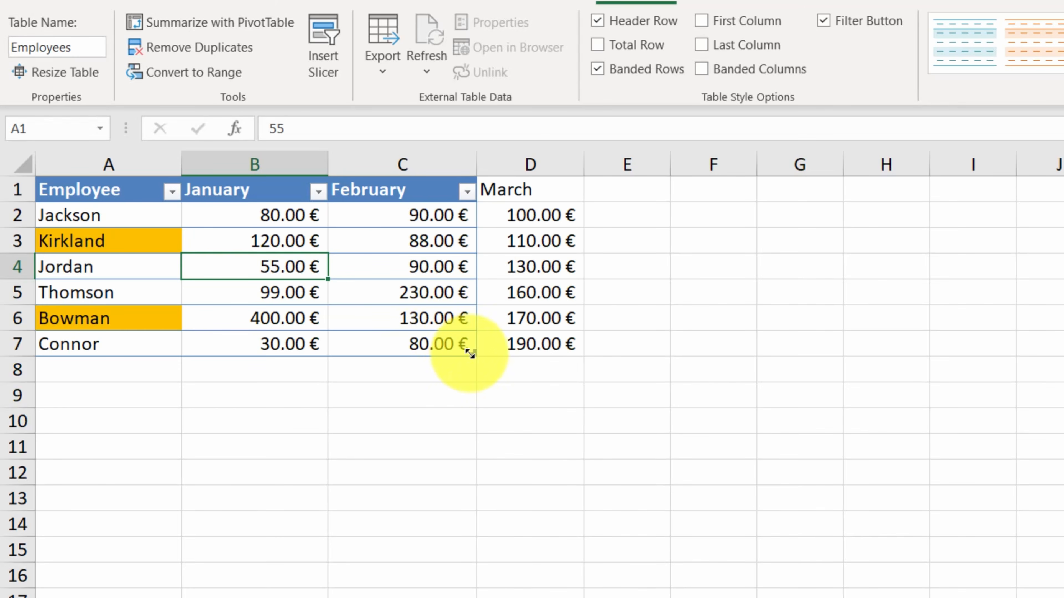
pyautogui.moveTo(472, 355); pyautogui.dragTo(557, 354)
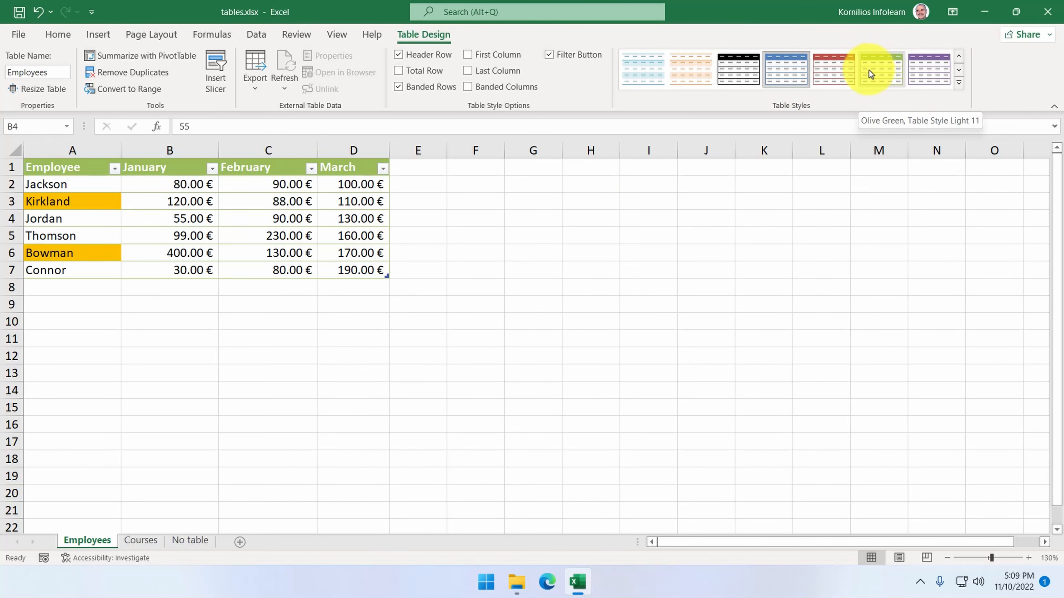
# - Clear the style of the Employees table
pyautogui.click(958, 84)
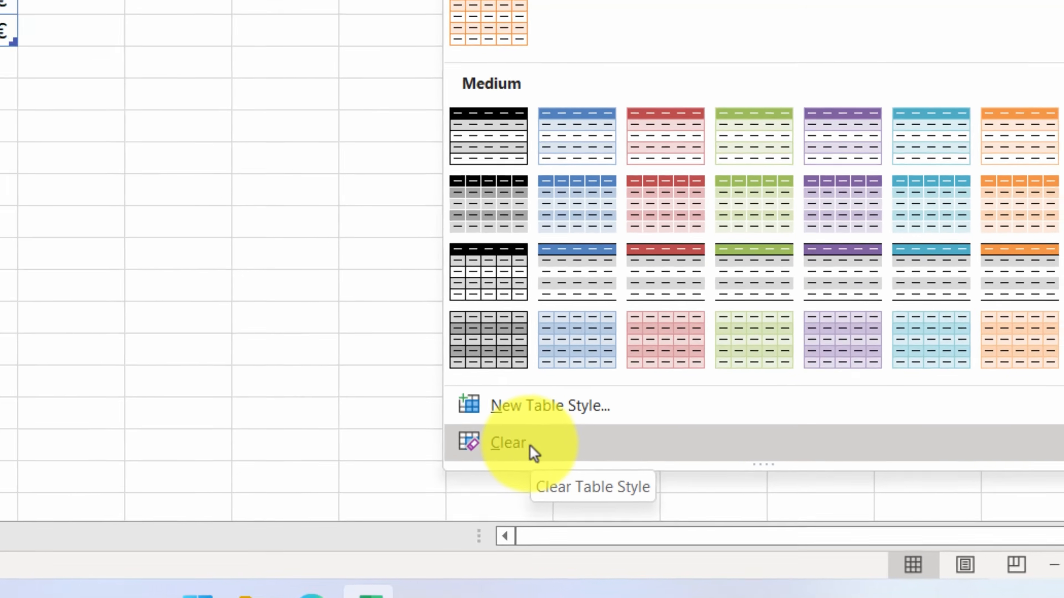
pyautogui.click(512, 444)
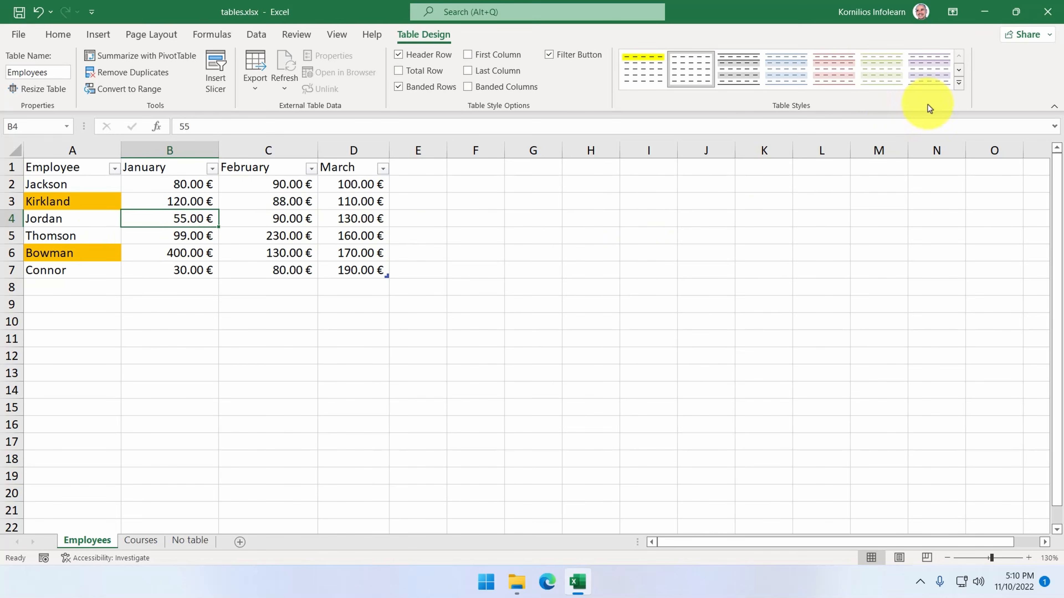
# - Apply the red banded style from the second row of the Medium table styles to the Employees table
pyautogui.click(960, 85)
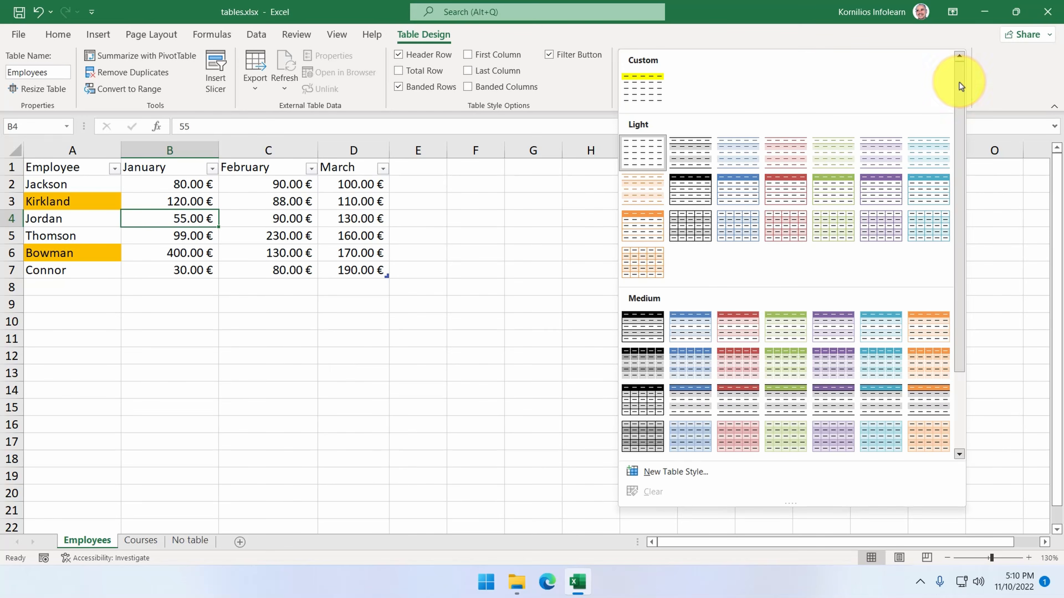
pyautogui.click(738, 366)
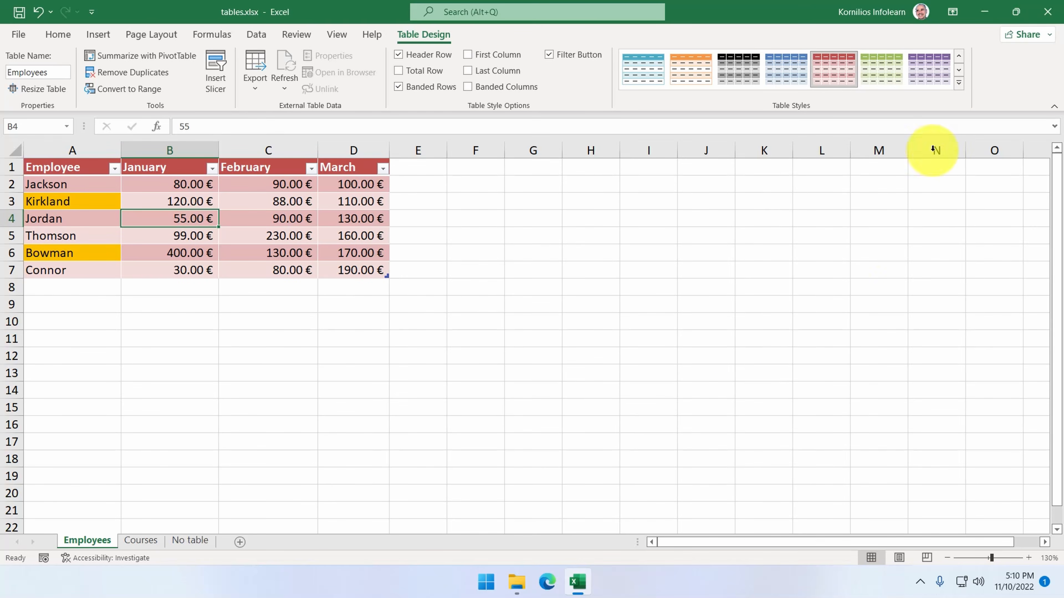
# - Start a new custom table style and name it MyFirstStyle
pyautogui.click(959, 84)
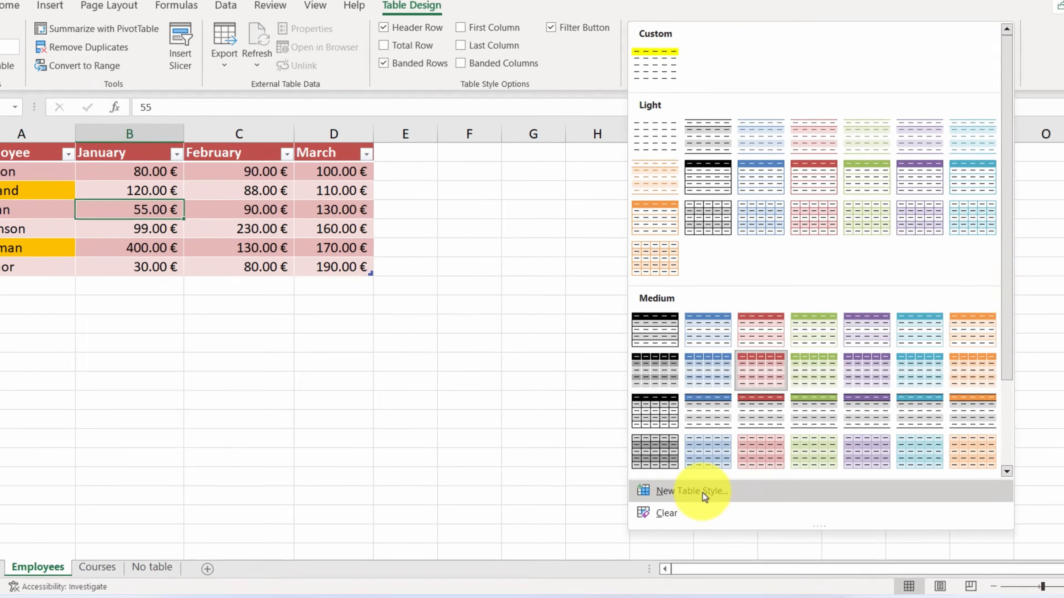
pyautogui.click(686, 472)
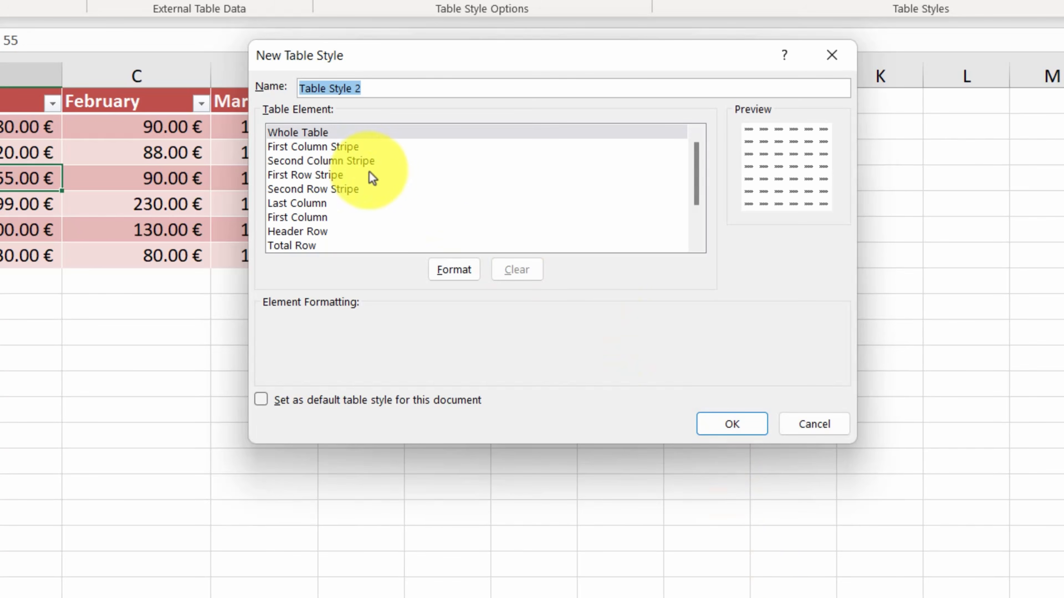
pyautogui.click(301, 230)
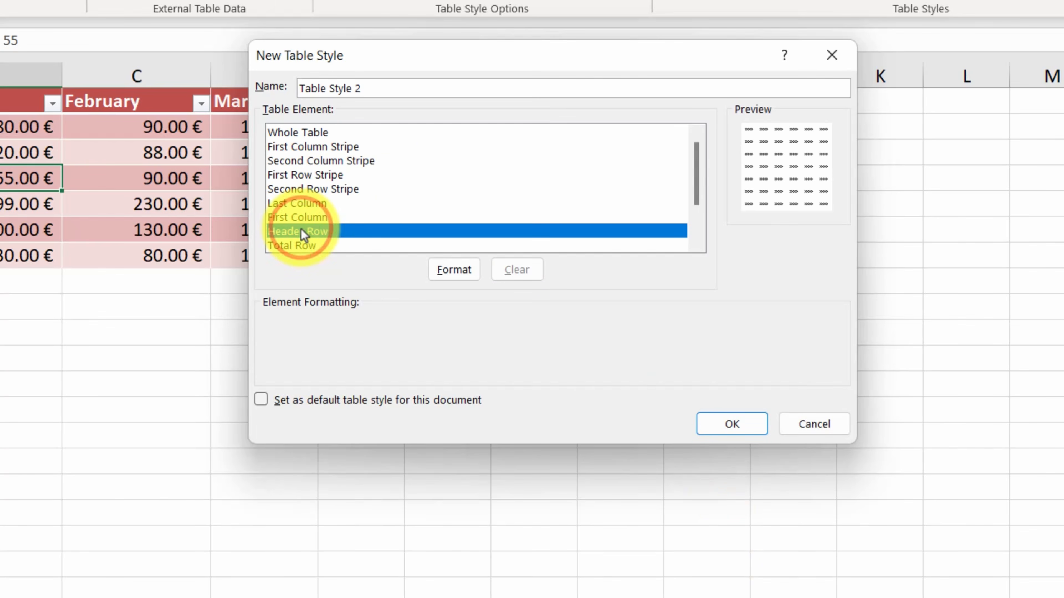
pyautogui.click(400, 91)
pyautogui.moveTo(400, 91); pyautogui.dragTo(332, 90)
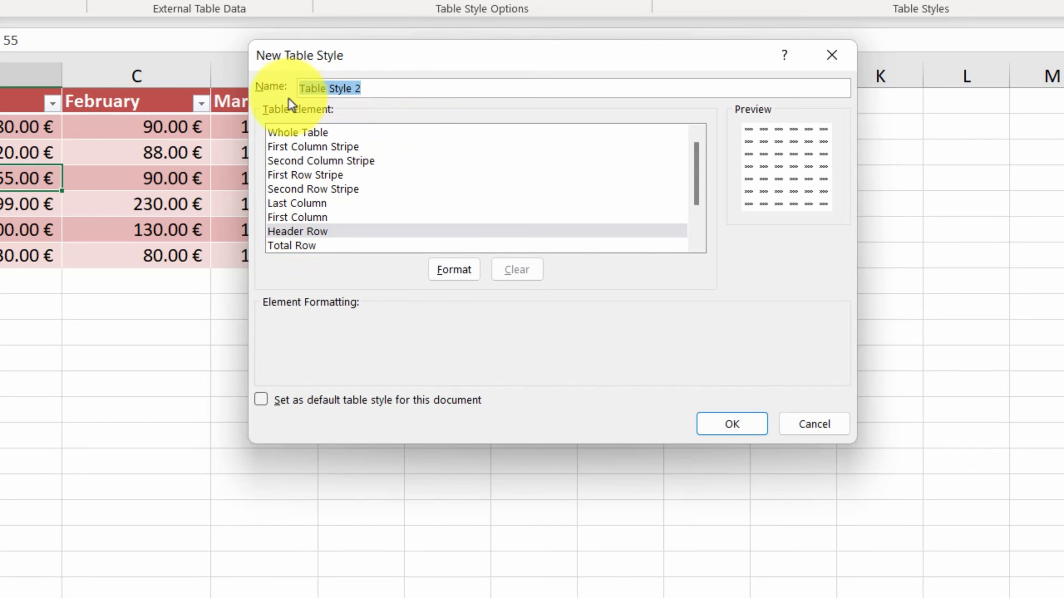
pyautogui.write('MyFirstStyle')
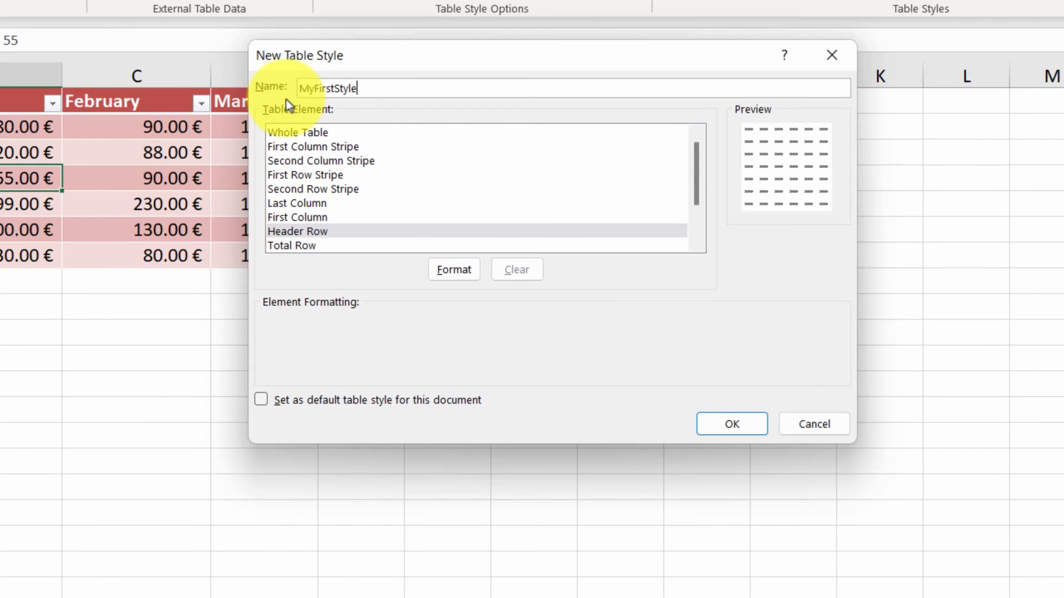
# - Format the new style's Header Row element with bold font and yellow fill, and save the style
pyautogui.click(292, 233)
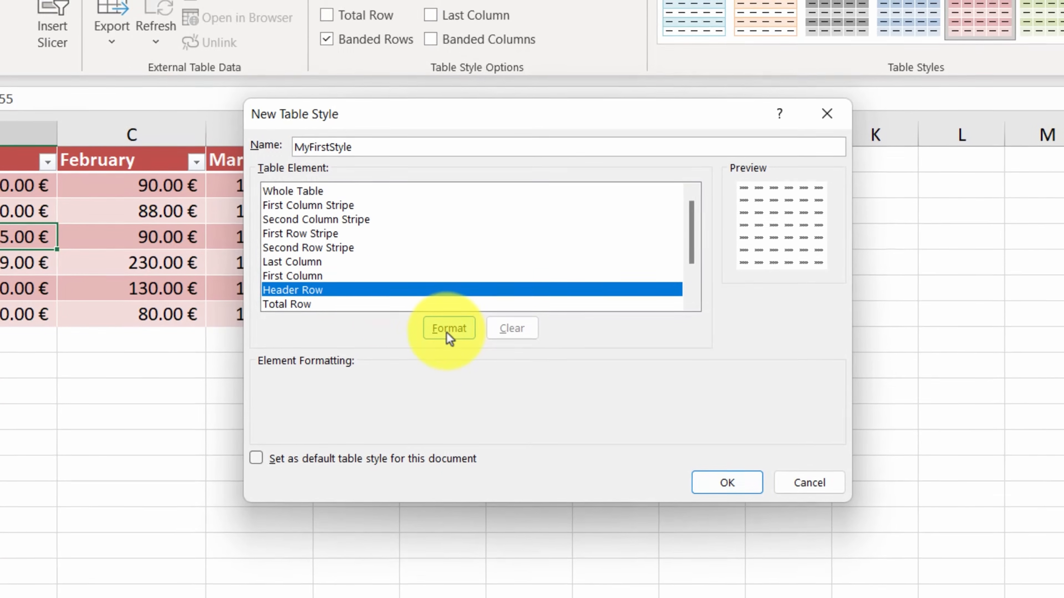
pyautogui.click(451, 289)
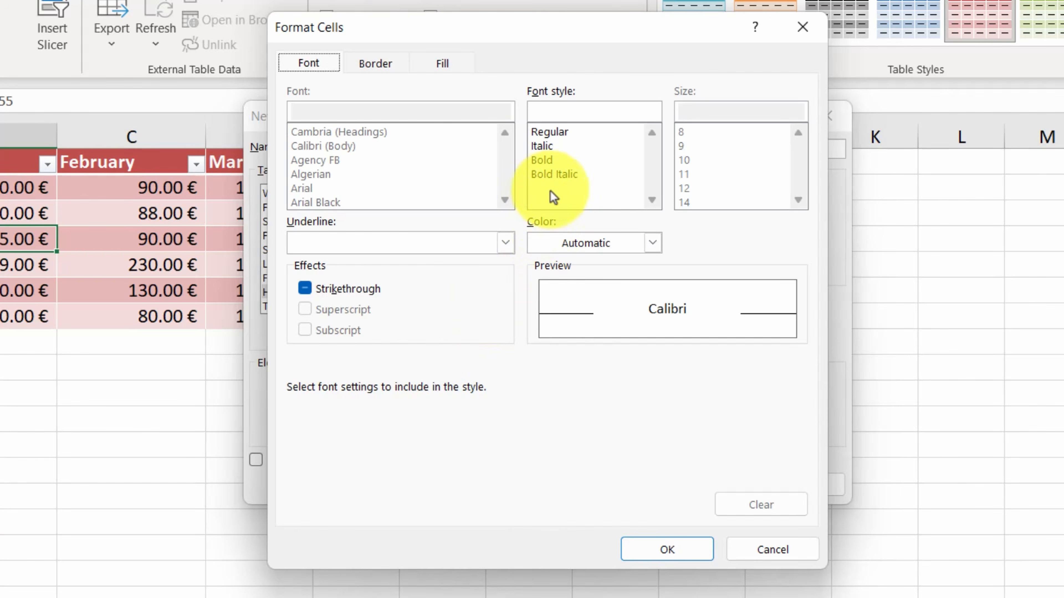
pyautogui.click(544, 161)
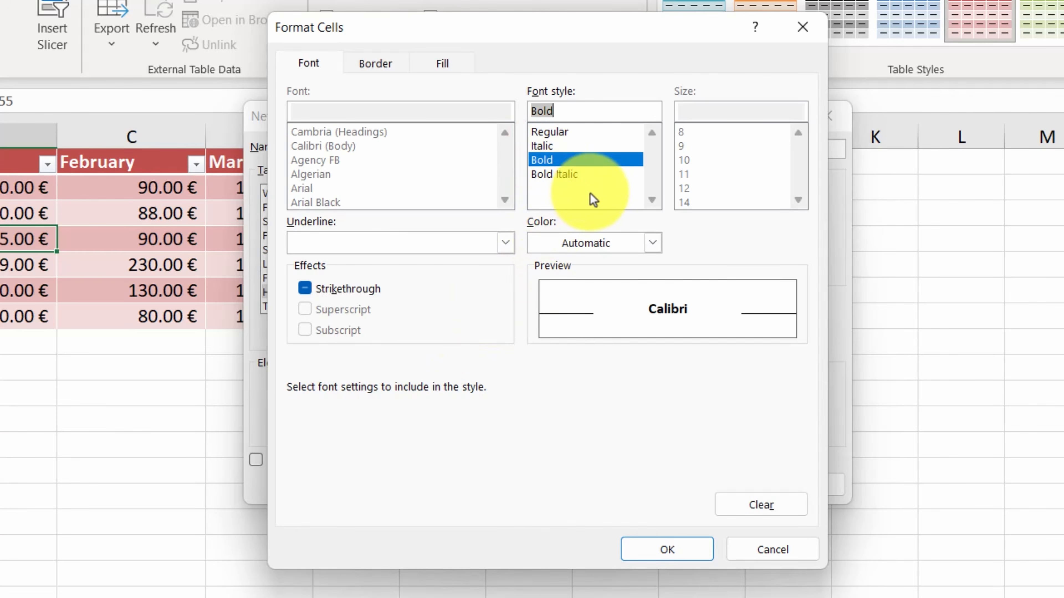
pyautogui.click(443, 63)
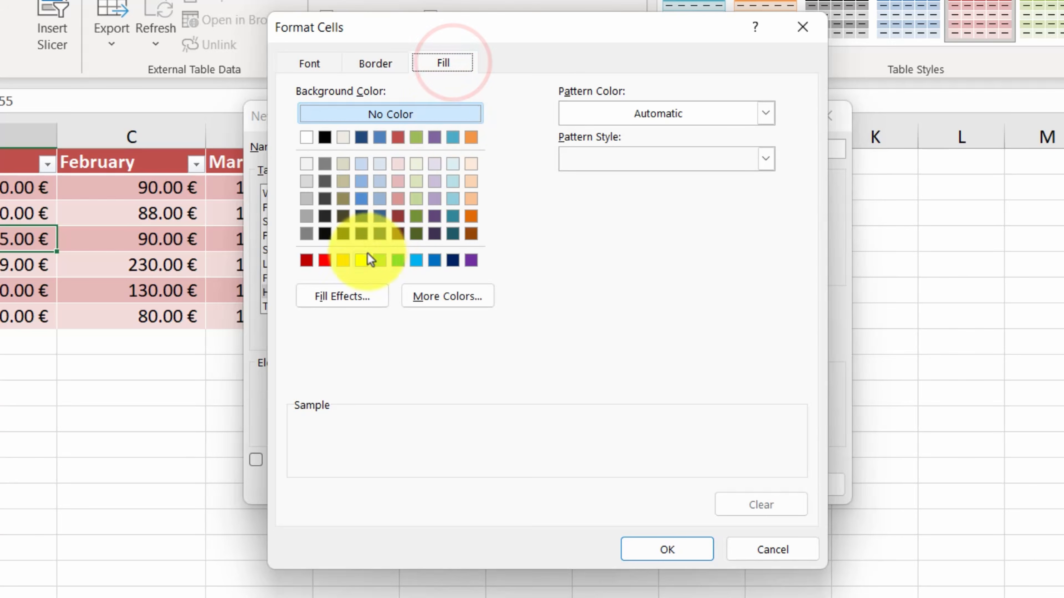
pyautogui.click(361, 260)
pyautogui.click(637, 547)
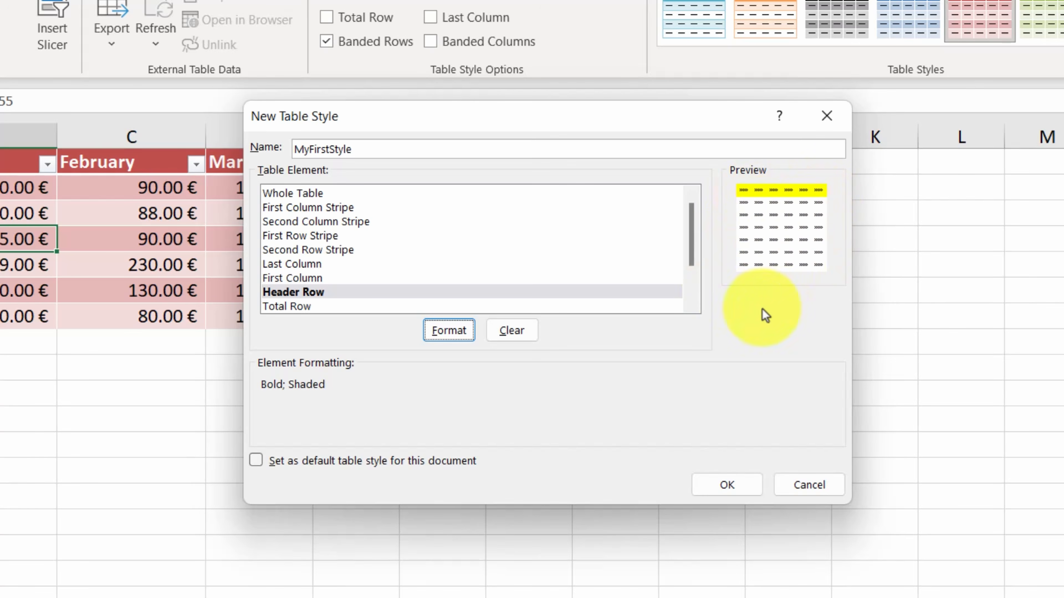
pyautogui.click(727, 494)
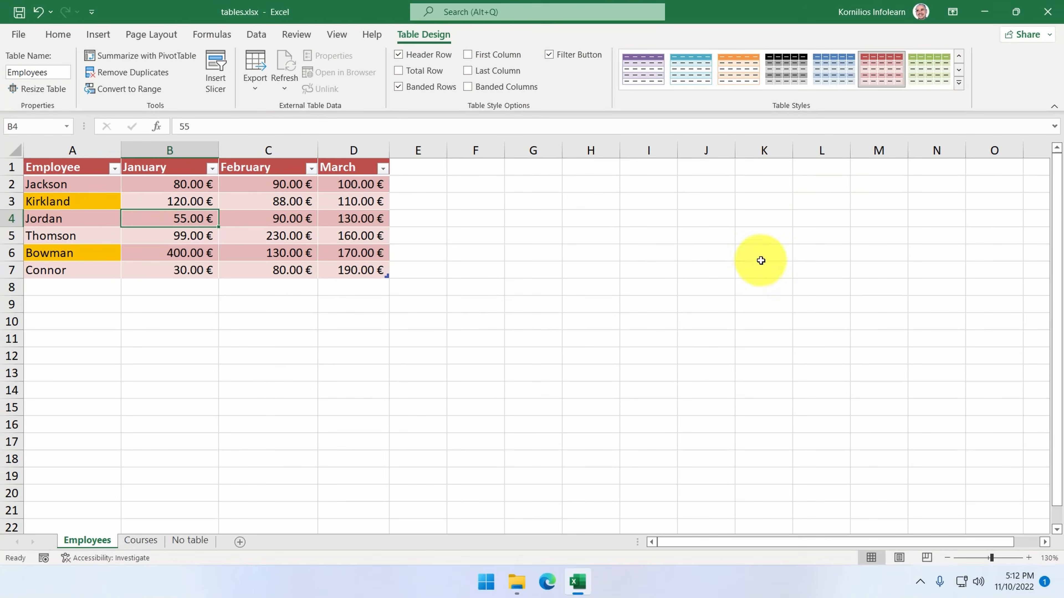
# - Preview the first custom yellow-header style on the Employees table without applying it
pyautogui.click(958, 83)
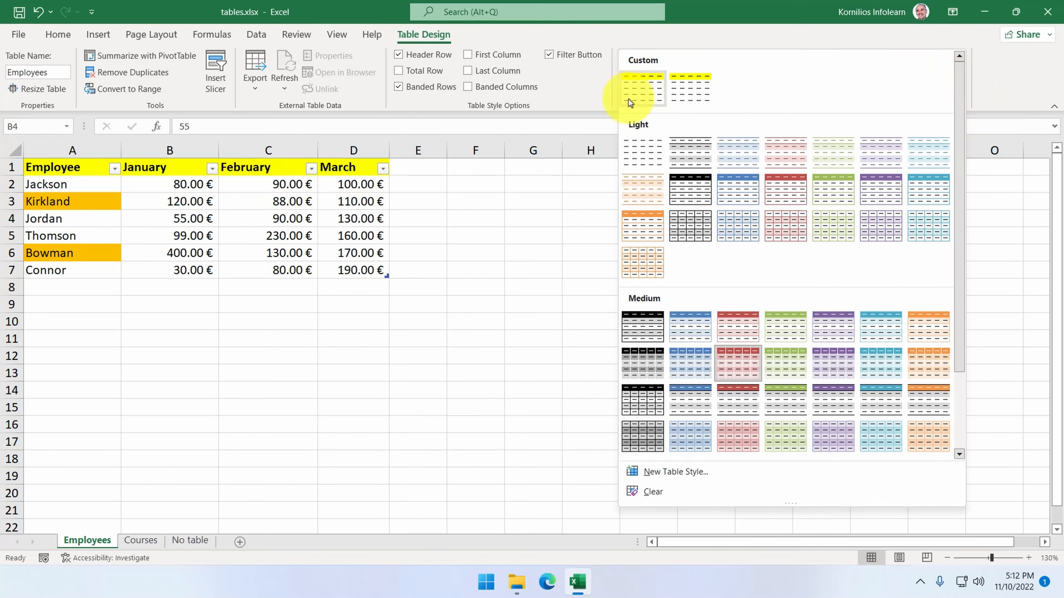
pyautogui.click(581, 192)
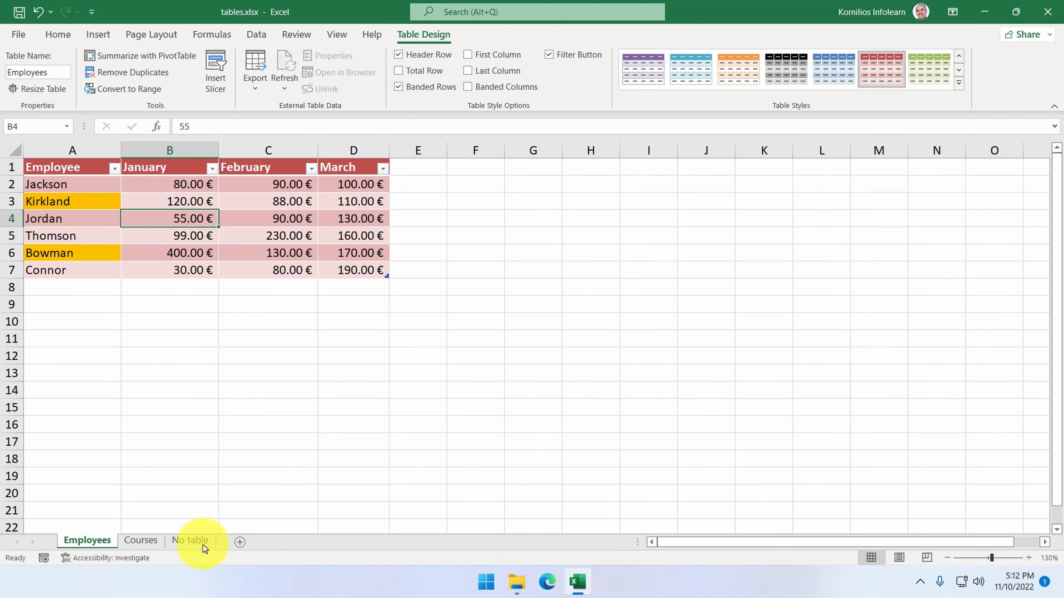
# - Switch to the Courses sheet, select cell B4 inside the Grades table and show its design options
pyautogui.click(142, 541)
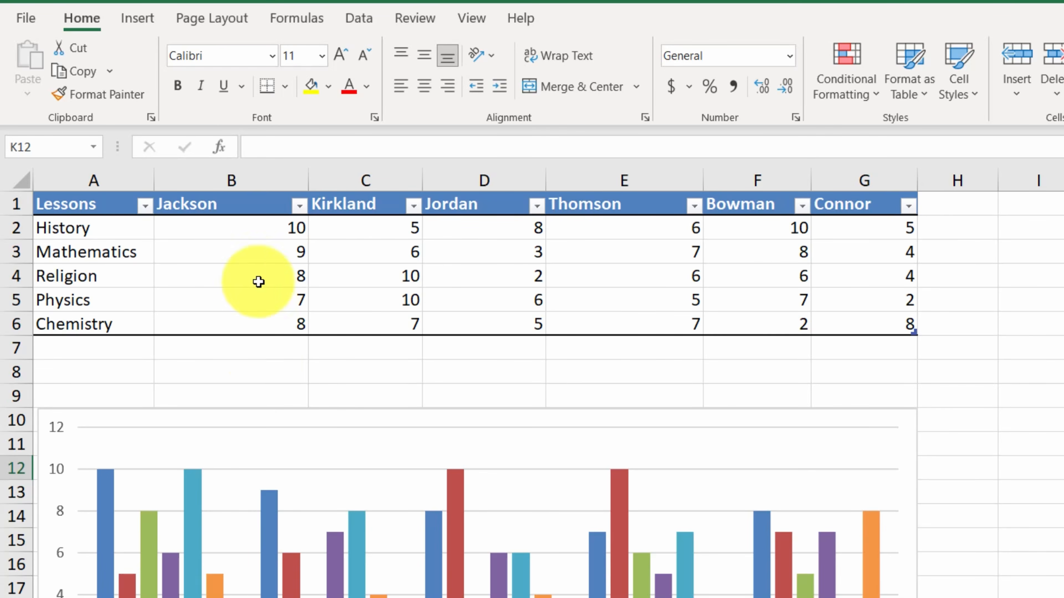
pyautogui.click(256, 268)
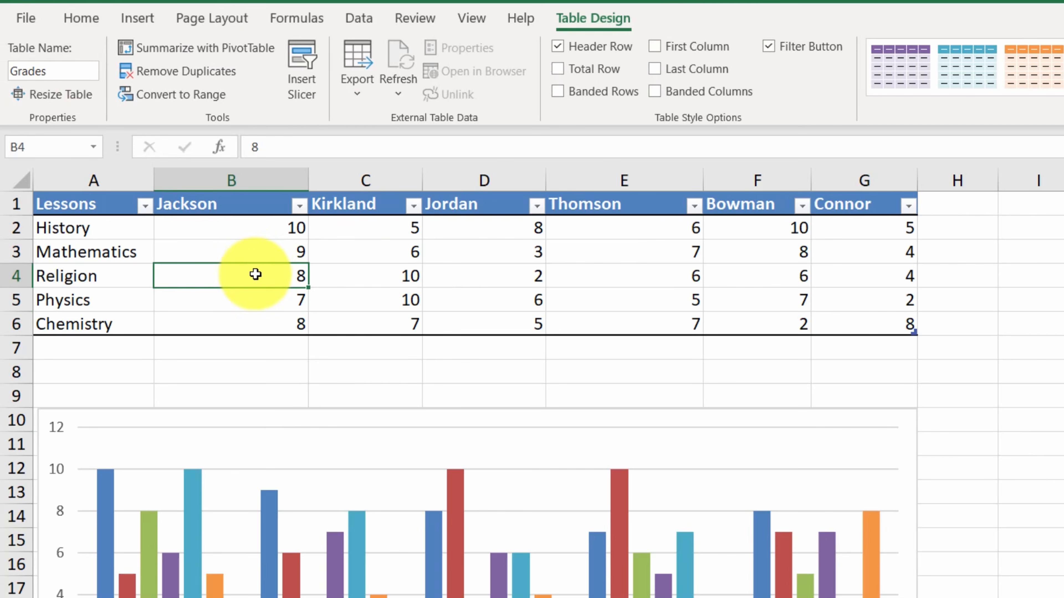
pyautogui.click(594, 17)
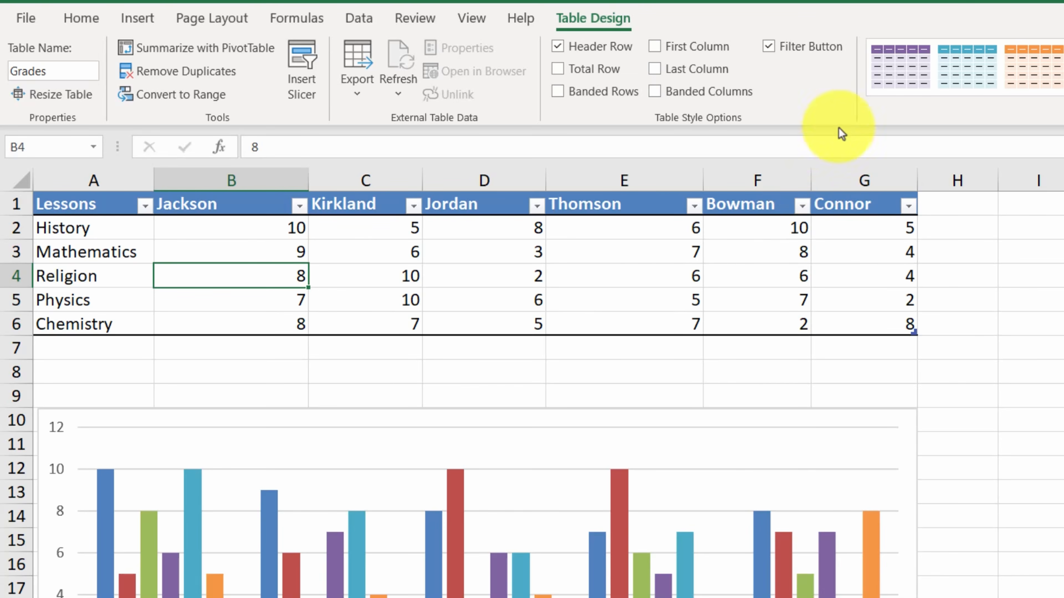
# - Turn off the Grades table's filter buttons and header row, and restore the header row with its filters
pyautogui.click(773, 48)
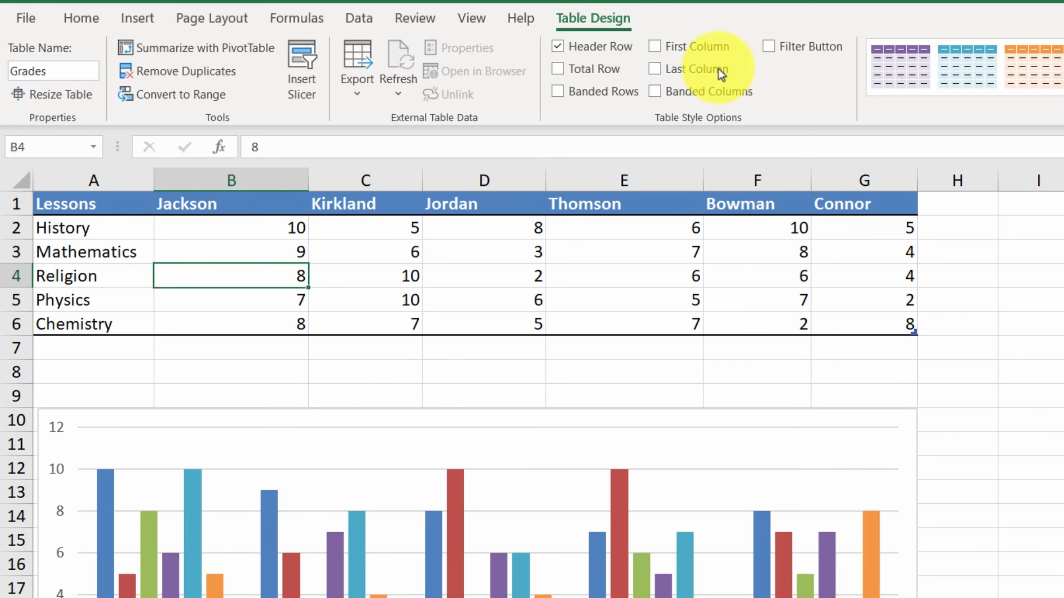
pyautogui.click(564, 48)
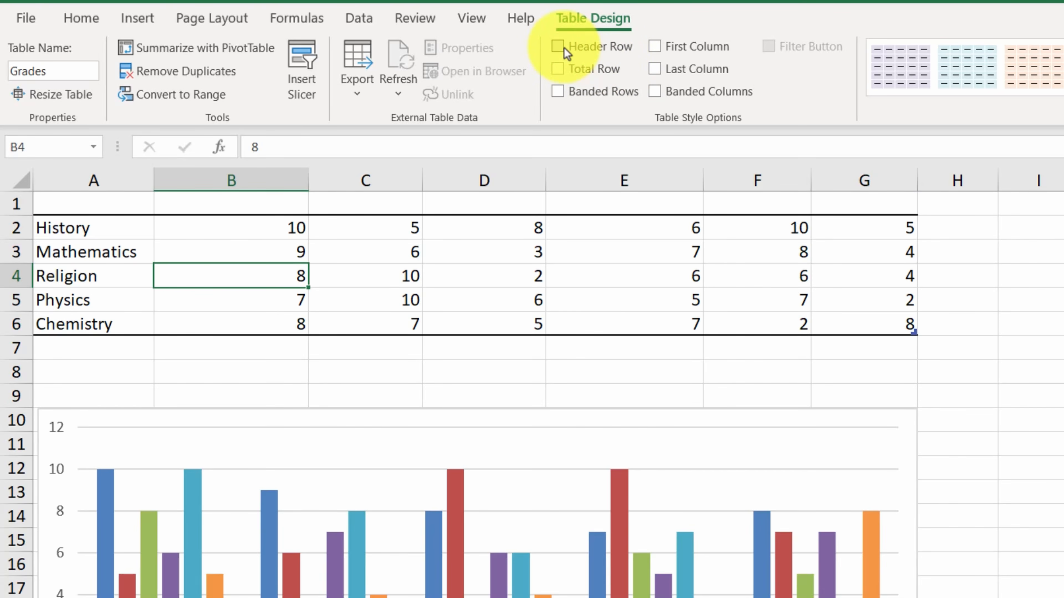
pyautogui.click(564, 48)
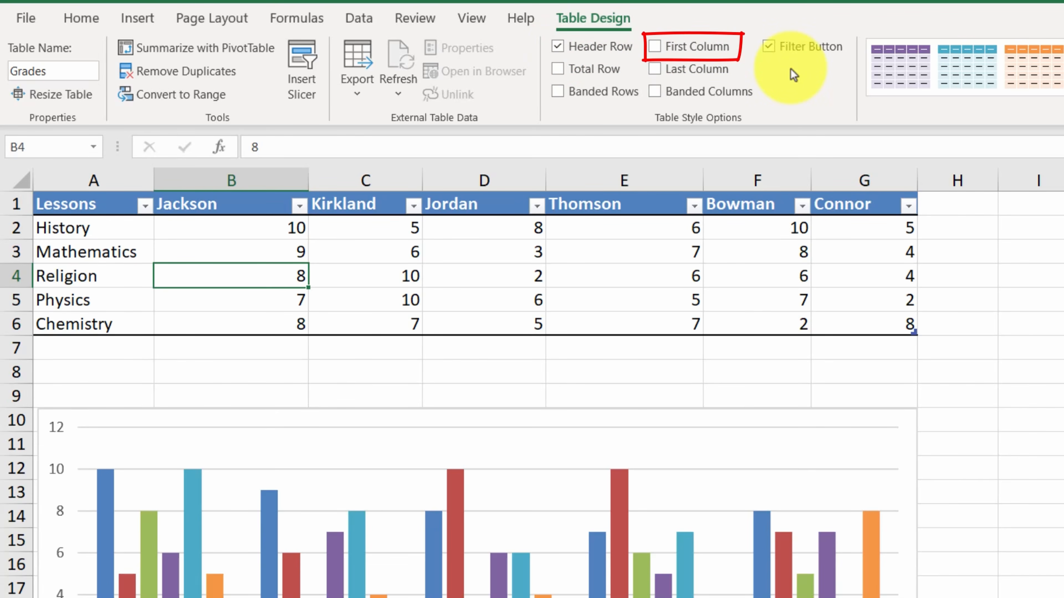
# - Turn on First Column formatting and the Total Row for the Grades table
pyautogui.click(682, 50)
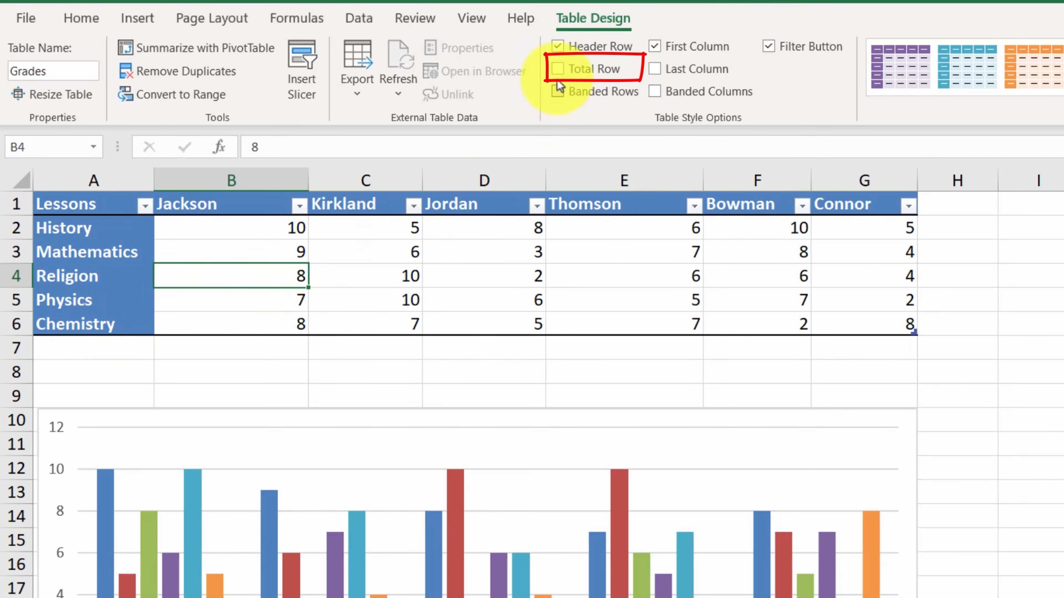
pyautogui.click(558, 69)
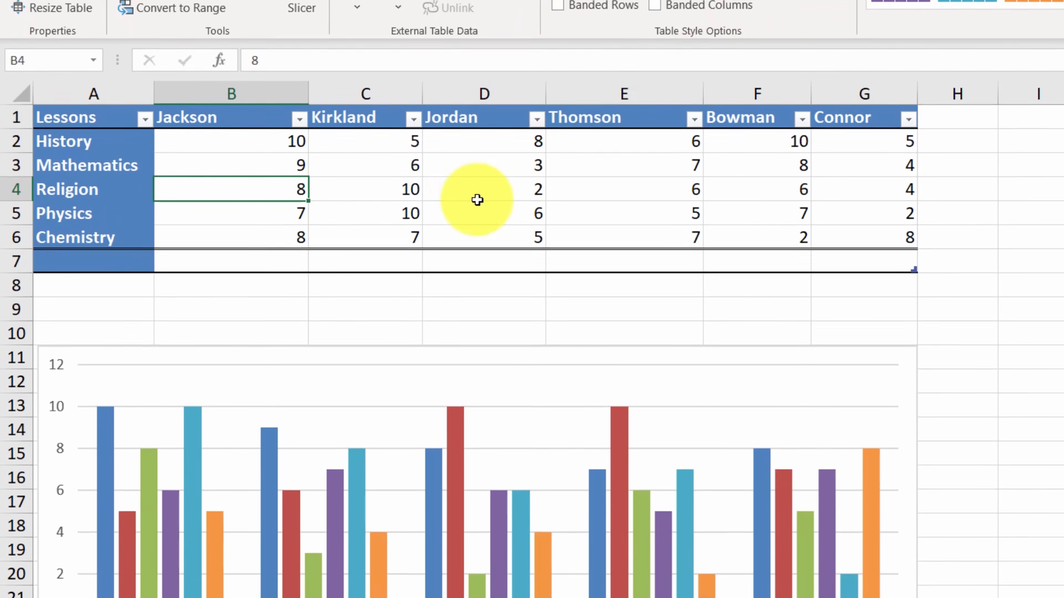
# - Set the total row to the Average function for columns B, C and D of the Grades table
pyautogui.click(287, 262)
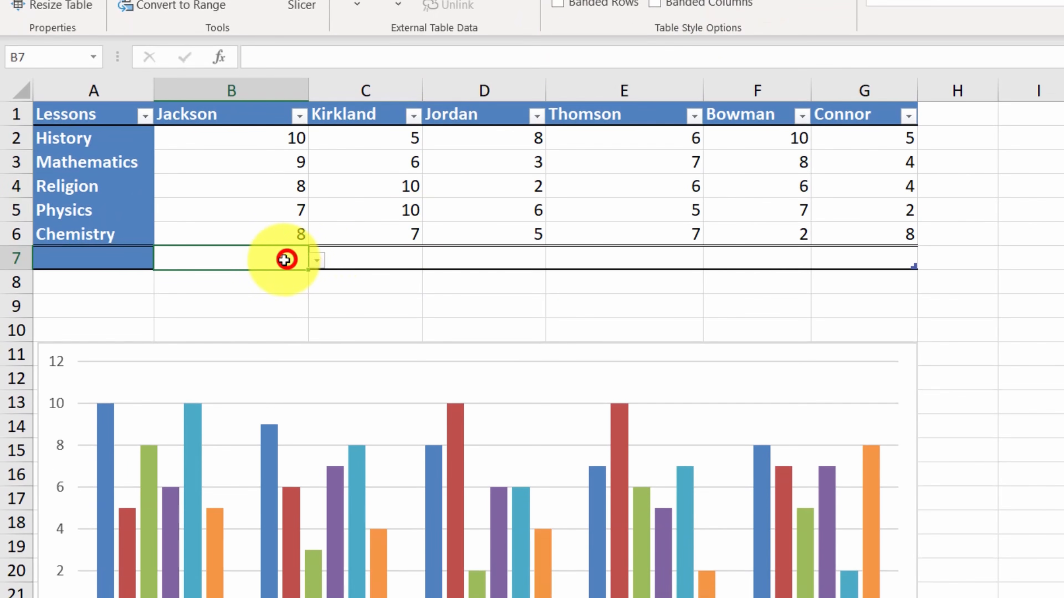
pyautogui.click(315, 267)
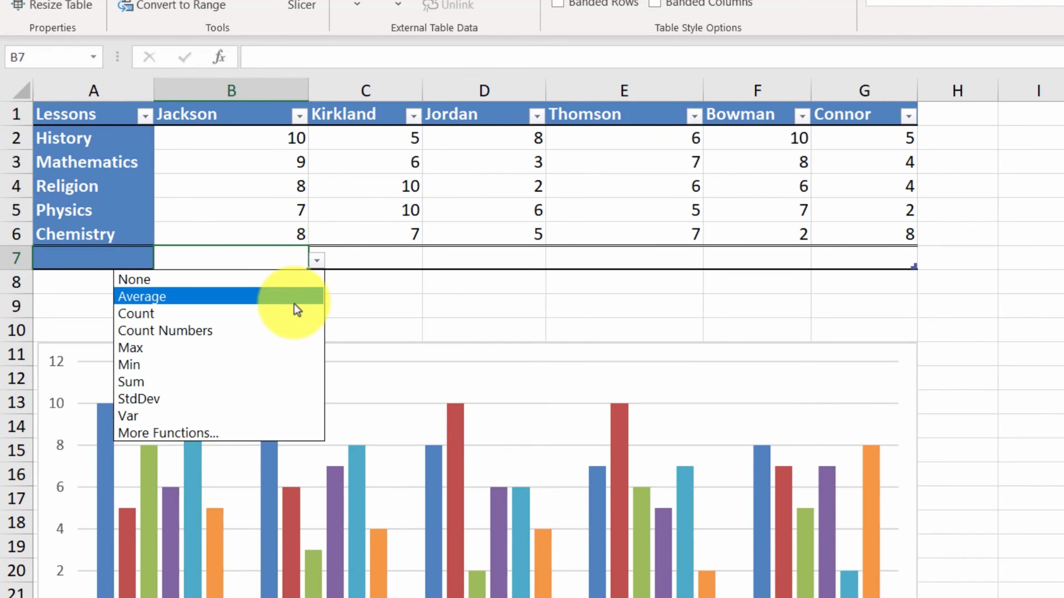
pyautogui.click(294, 303)
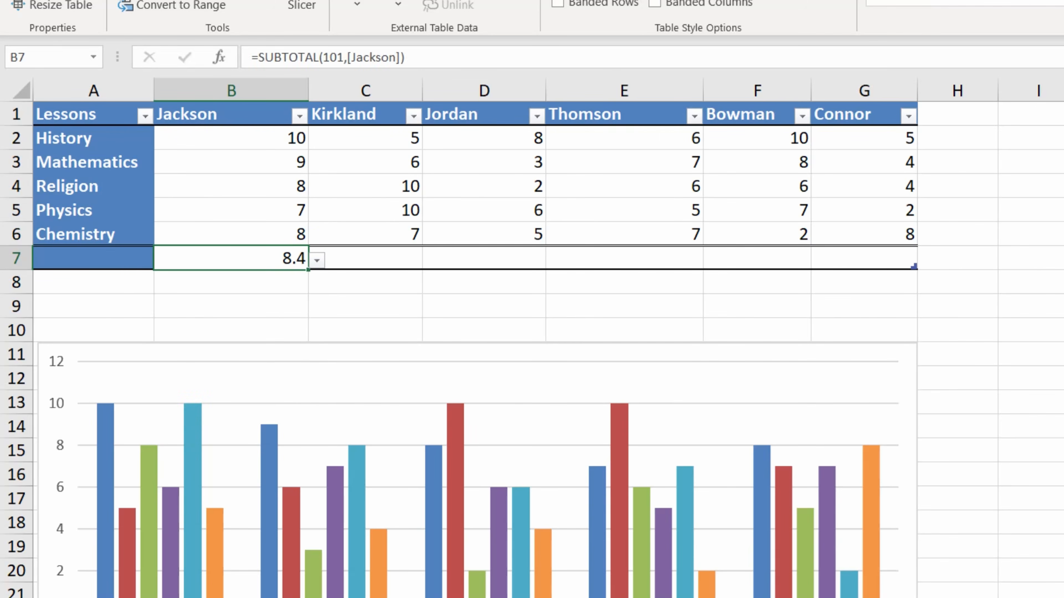
pyautogui.click(365, 259)
pyautogui.click(430, 261)
pyautogui.click(365, 296)
pyautogui.click(485, 258)
pyautogui.click(554, 261)
pyautogui.click(484, 297)
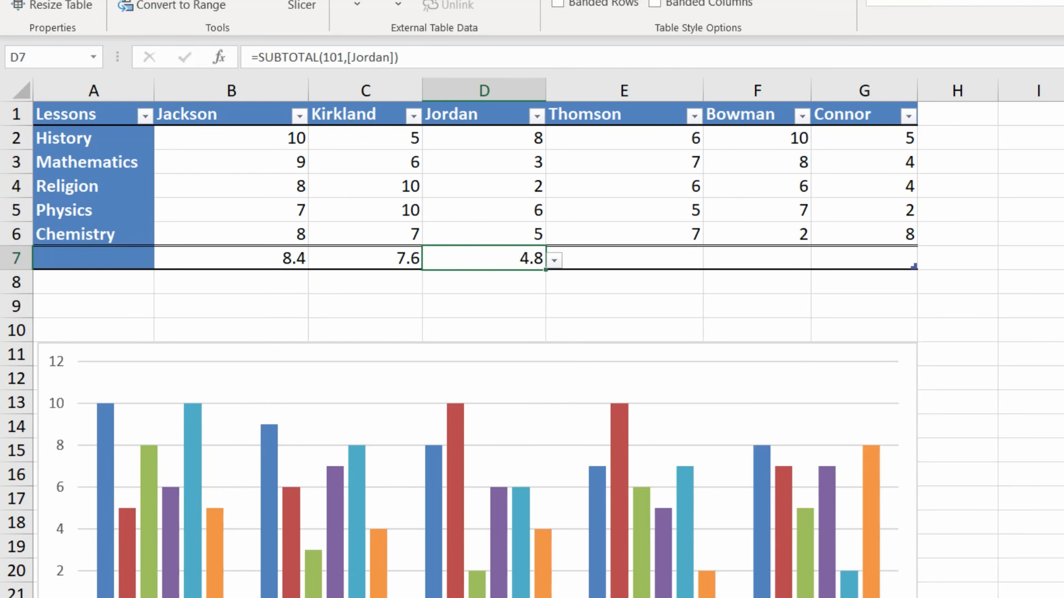
# - Set the total row to the Average function for columns E, F and G of the Grades table
pyautogui.press('Right')
pyautogui.hotkey('alt', 'Down')
pyautogui.press('Down')
pyautogui.press('Return')
pyautogui.press('Right')
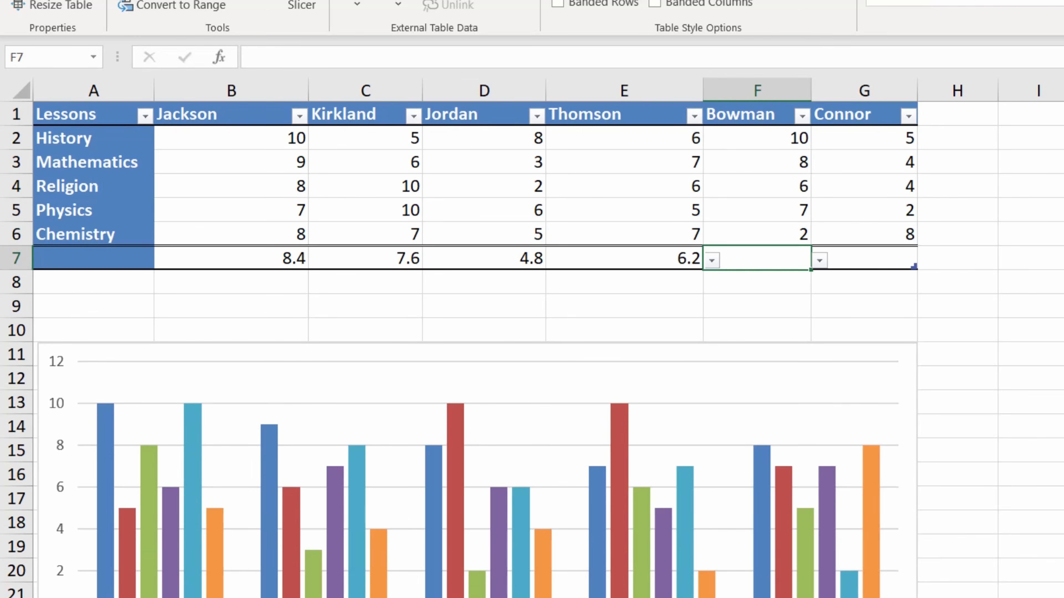
pyautogui.hotkey('alt', 'Down')
pyautogui.press('Down')
pyautogui.press('Return')
pyautogui.press('Right')
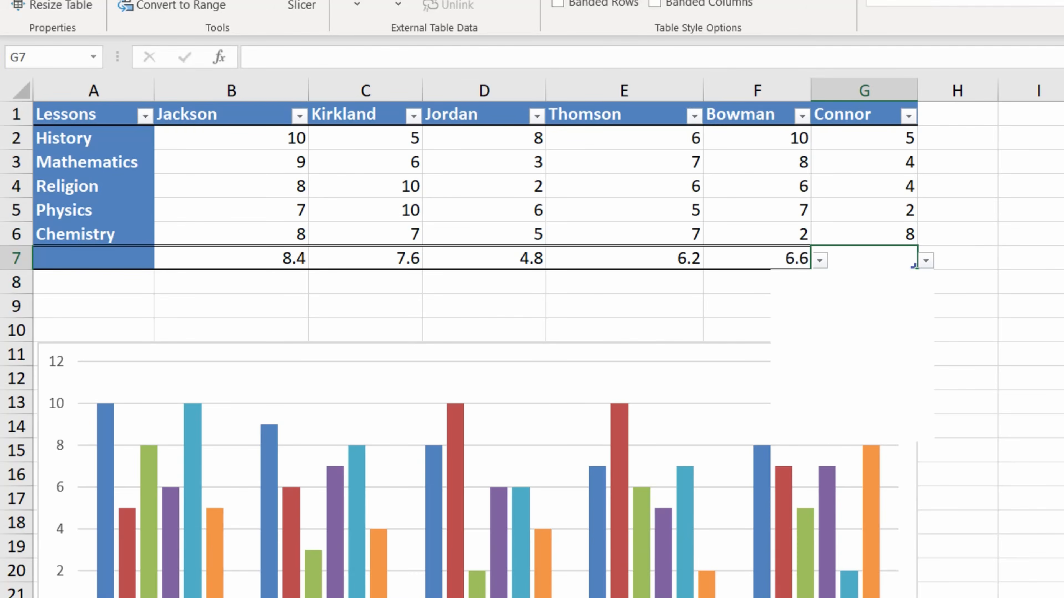
pyautogui.hotkey('alt', 'Down')
pyautogui.press('Down')
pyautogui.press('Return')
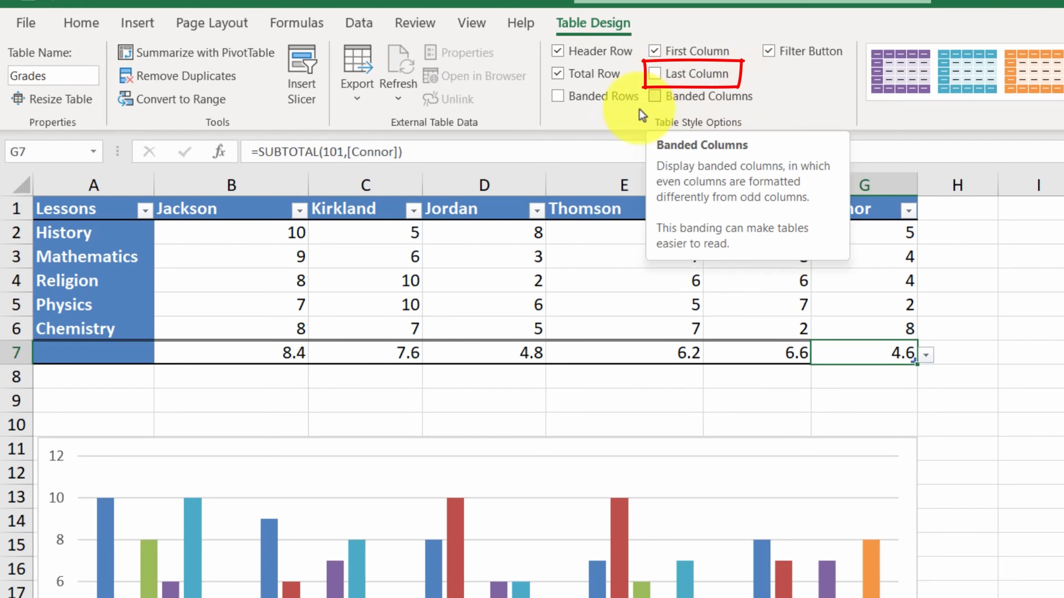
# - Turn on banded rows for the Grades table, trying banded columns in their place before restoring the banded rows
pyautogui.click(557, 99)
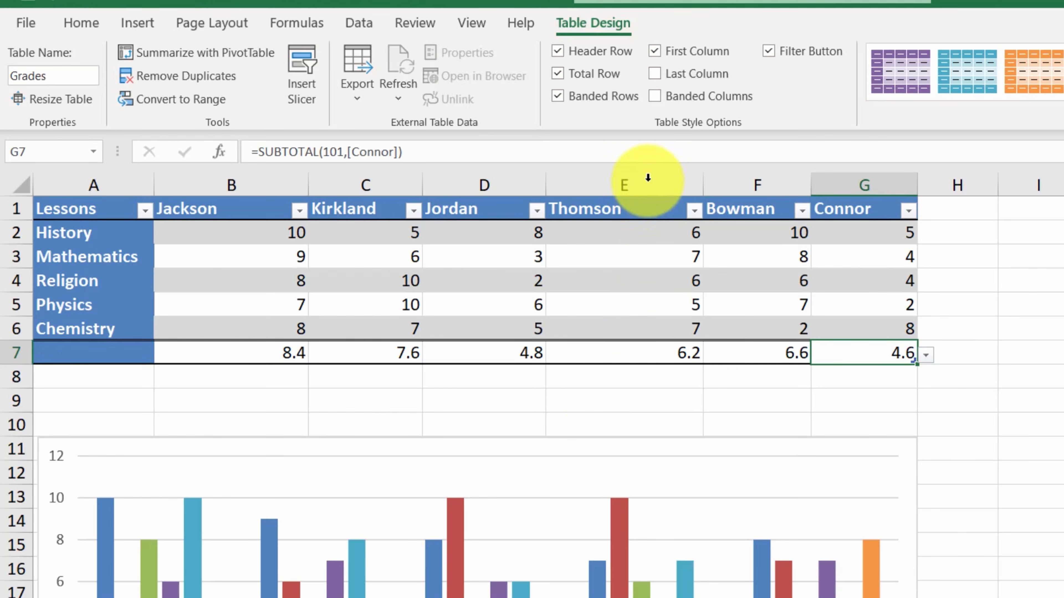
pyautogui.click(617, 97)
pyautogui.click(656, 97)
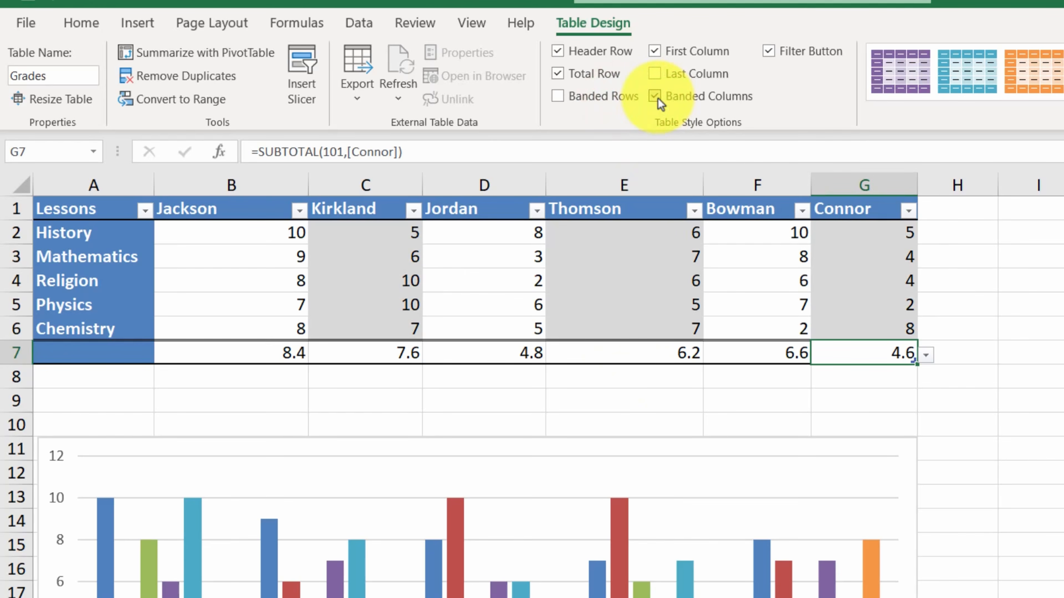
pyautogui.click(658, 98)
pyautogui.click(575, 100)
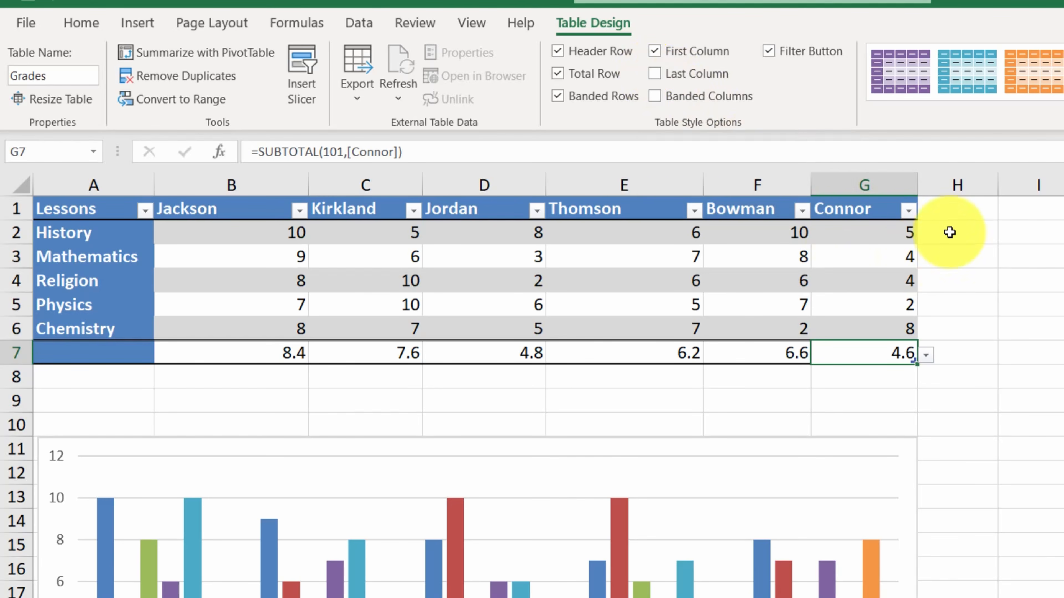
# - Add a column headed AVERAGE in H1 beside the Grades table and autofit column H to its contents
pyautogui.click(960, 208)
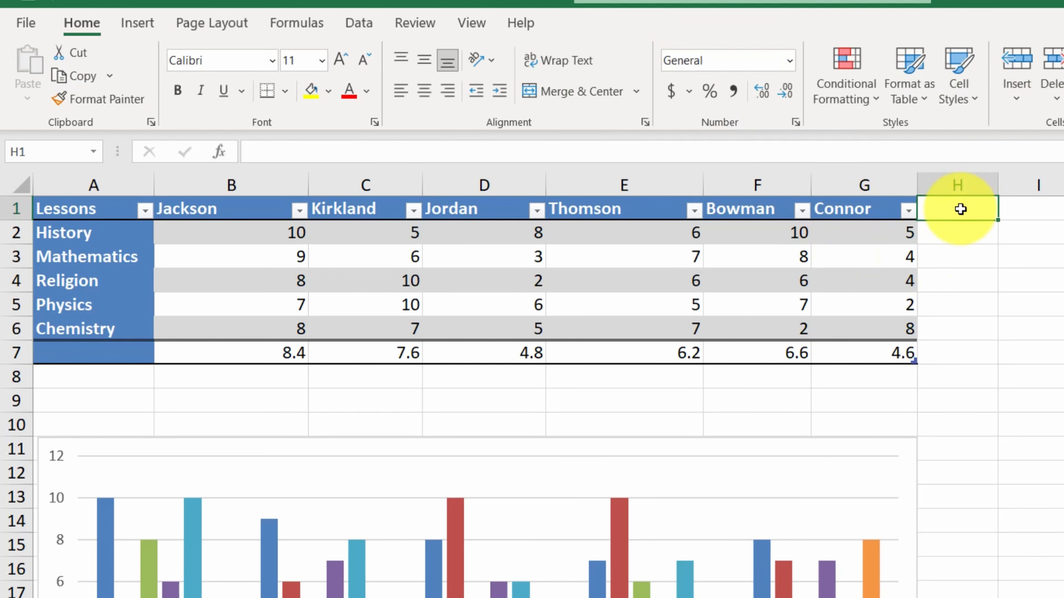
pyautogui.write('A')
pyautogui.write('V')
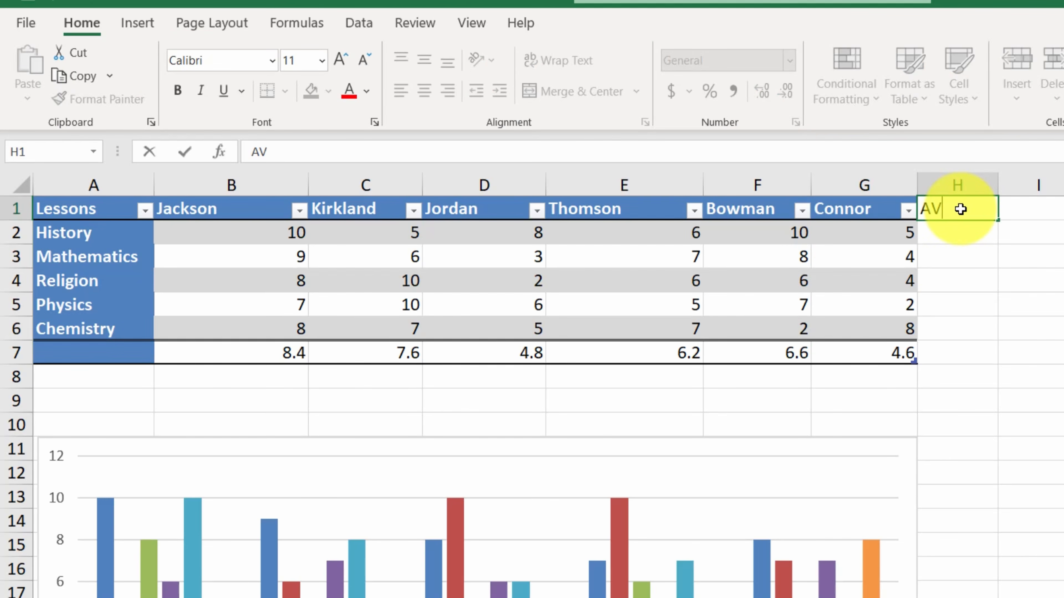
pyautogui.write('ERAGE')
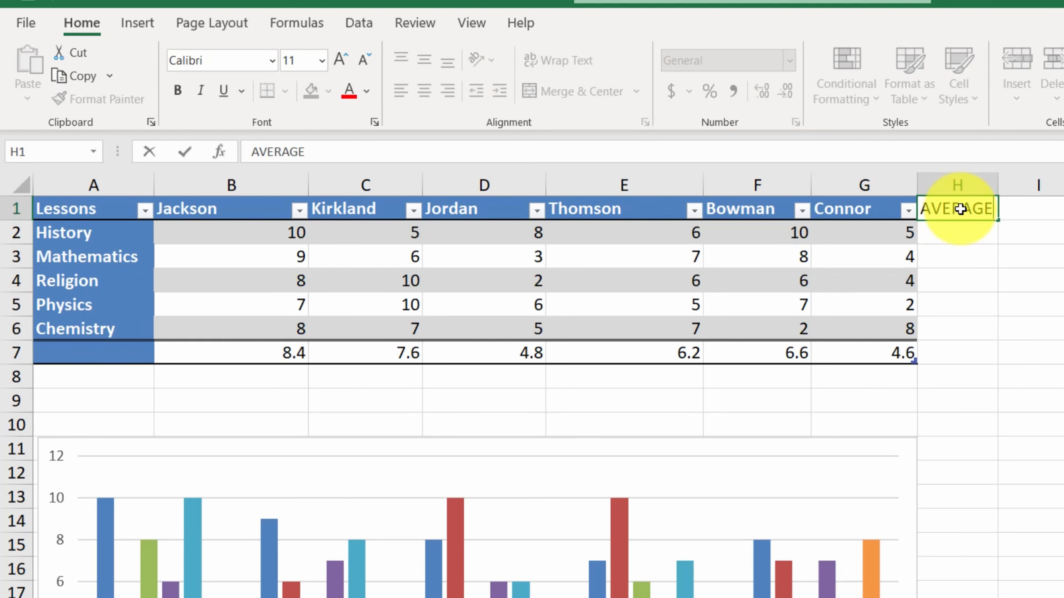
pyautogui.press('Return')
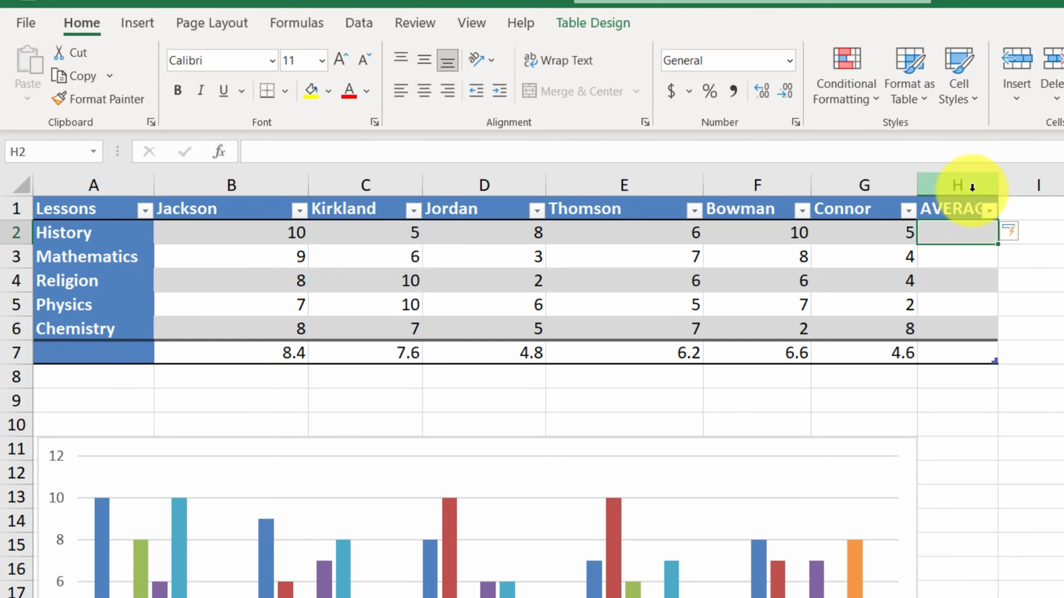
pyautogui.doubleClick(999, 190)
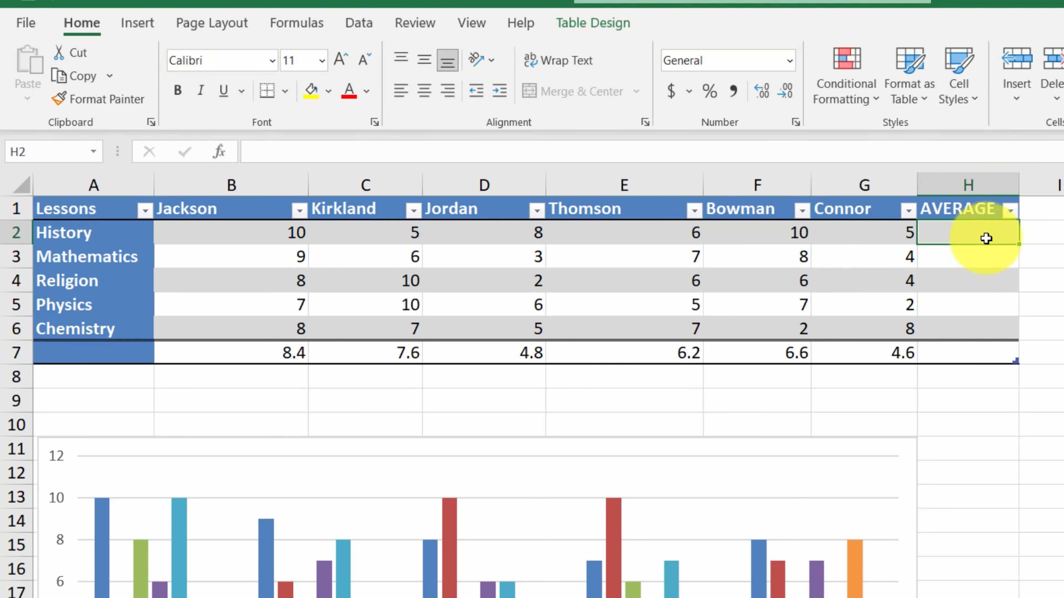
# - Turn on Last Column formatting for the Grades table
pyautogui.click(986, 238)
pyautogui.click(603, 25)
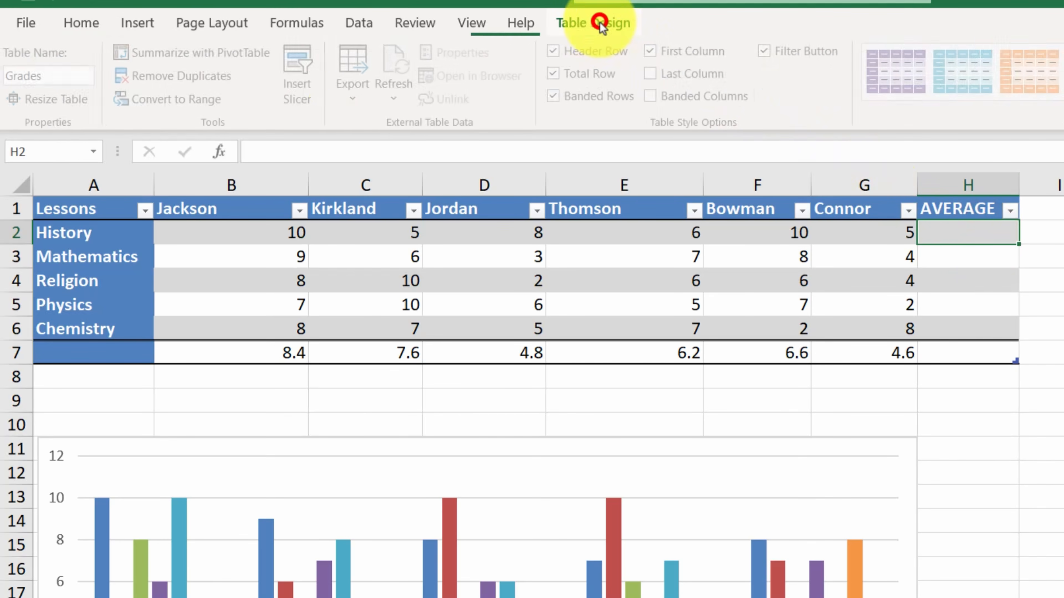
pyautogui.click(670, 74)
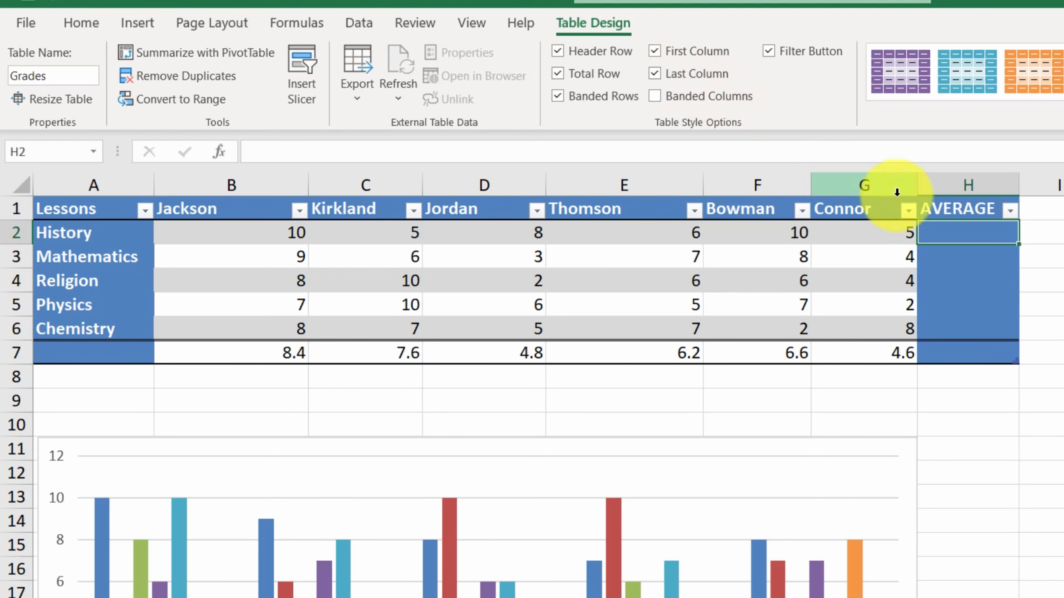
# - Enter an AVERAGE formula in H2 that averages the History row's grades across columns B to G of the Grades table
pyautogui.write('=averag')
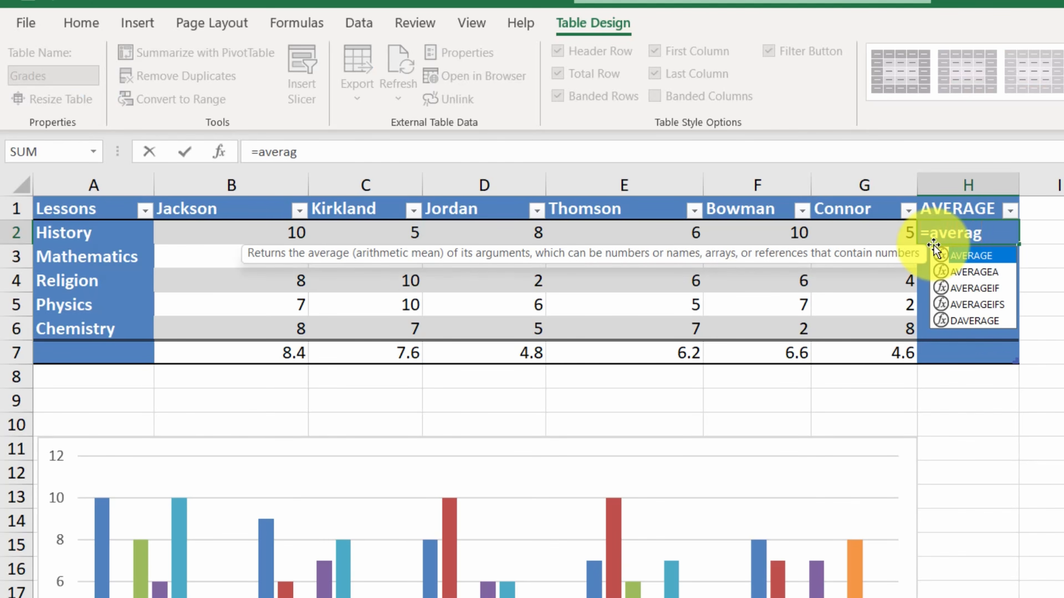
pyautogui.press('Tab')
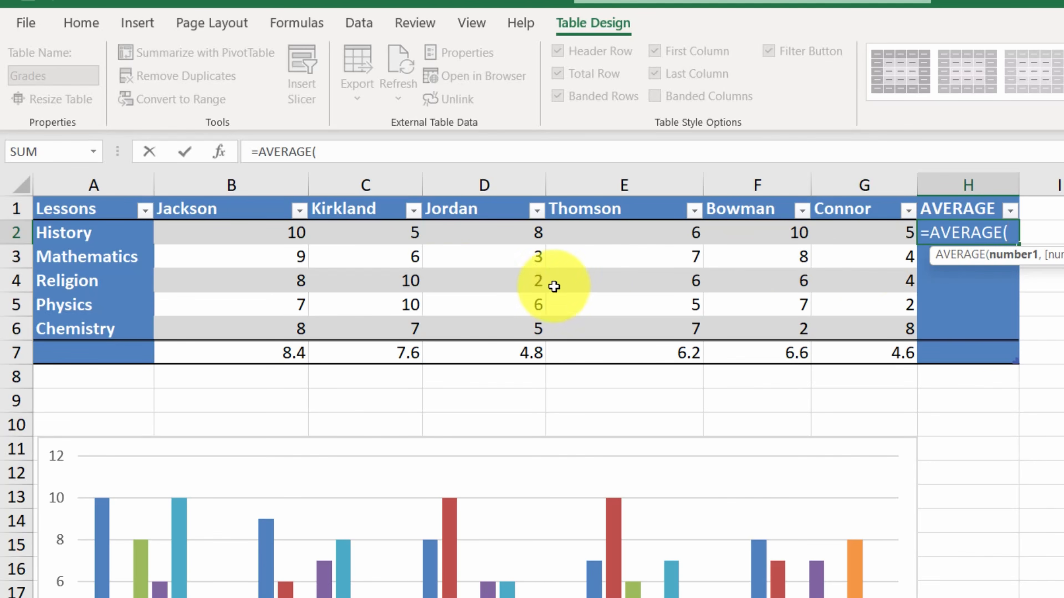
pyautogui.moveTo(243, 233); pyautogui.dragTo(850, 226)
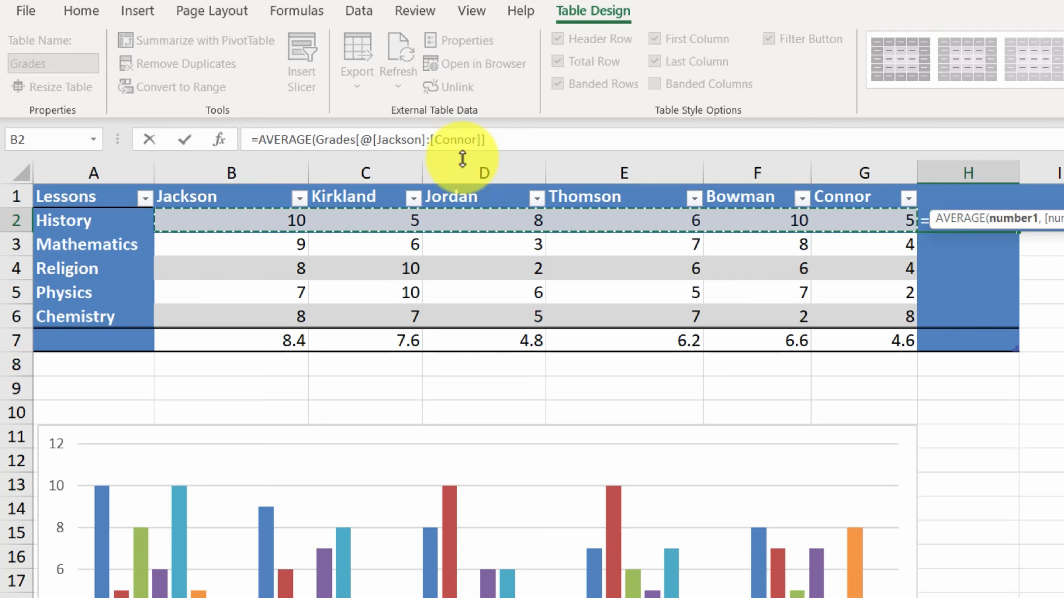
pyautogui.write(')')
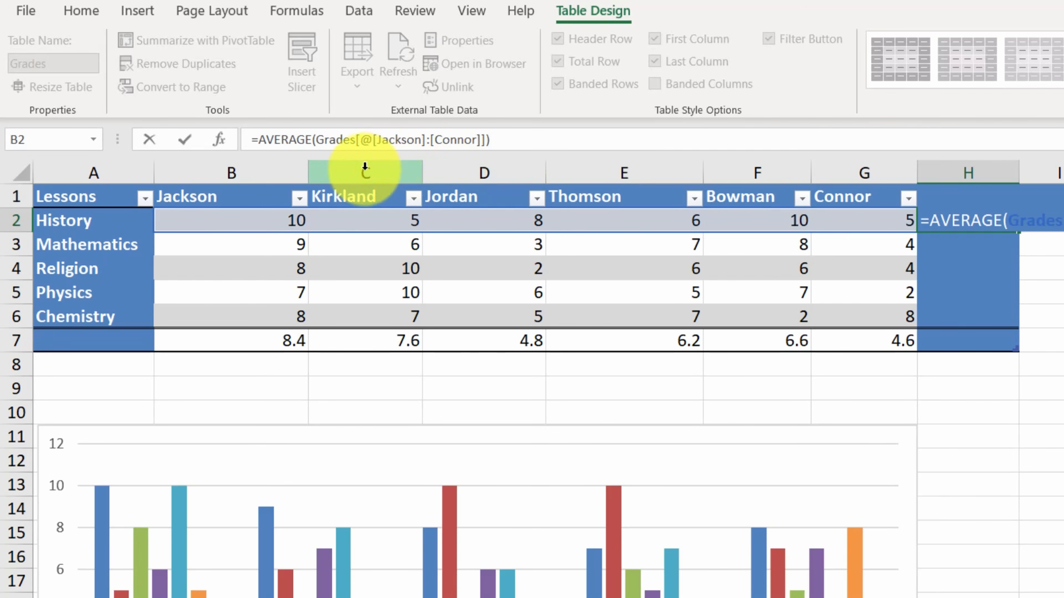
pyautogui.click(186, 143)
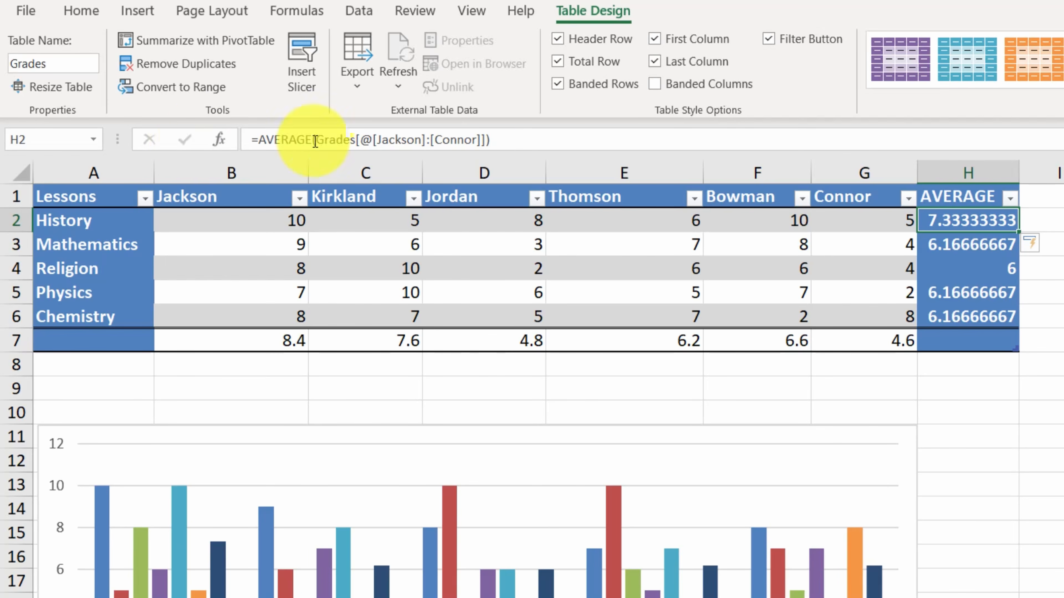
# - Set the total row to the Average function for the AVERAGE column of the Grades table
pyautogui.click(963, 338)
pyautogui.click(1027, 342)
pyautogui.click(978, 379)
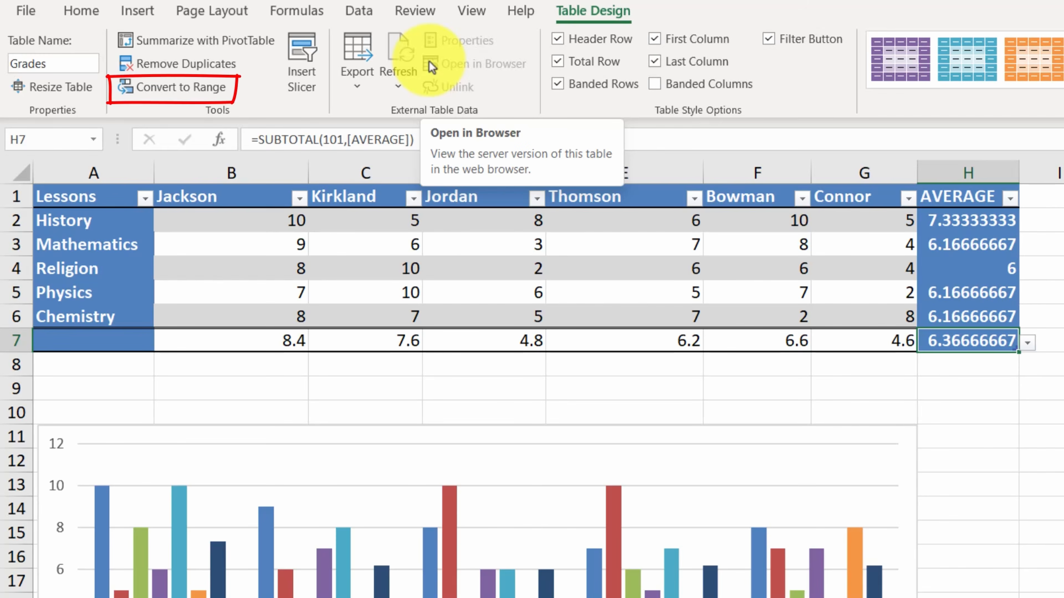
# - Convert the Grades table to a normal range of cells
pyautogui.click(196, 91)
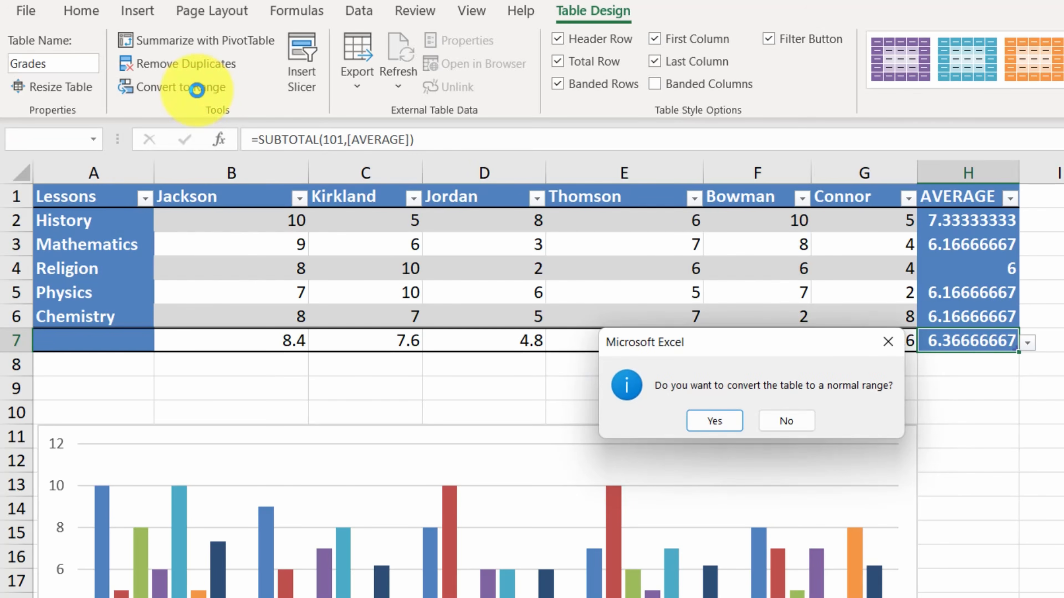
pyautogui.click(715, 419)
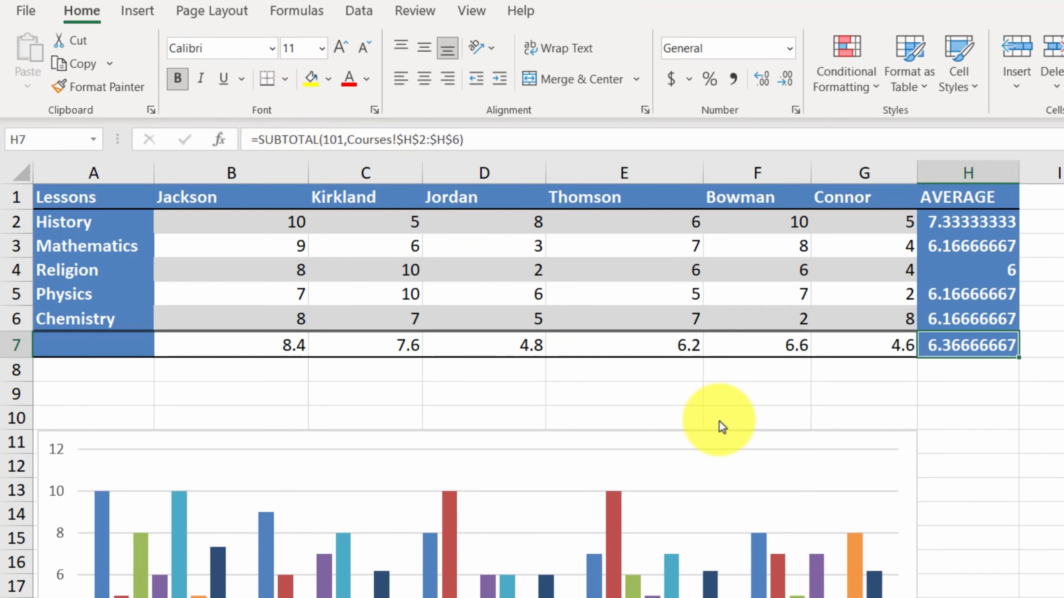